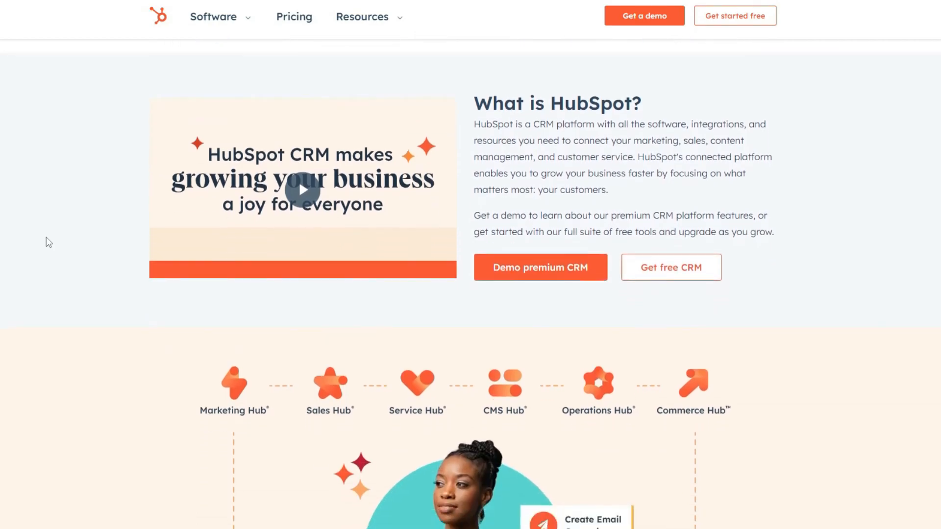
# Look through the HubSpot product page, covering the hubs, the HubSpot AI spotlight and the business solutions.
pyautogui.scroll(-9, 48, 243)
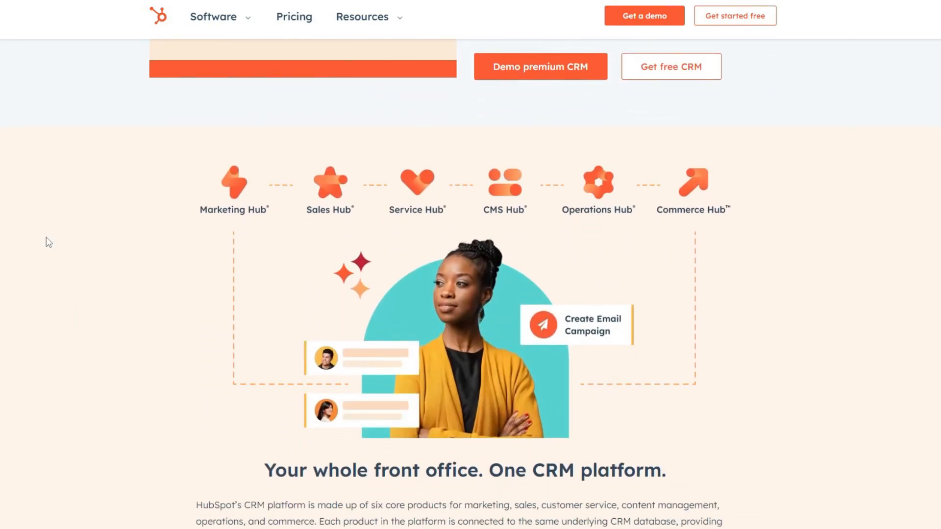
pyautogui.scroll(-3, 48, 243)
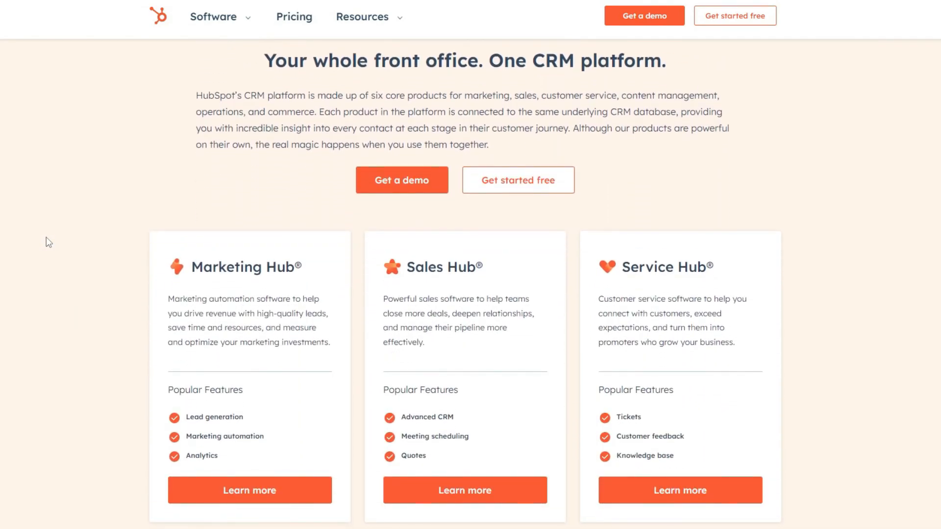
pyautogui.scroll(-6, 48, 242)
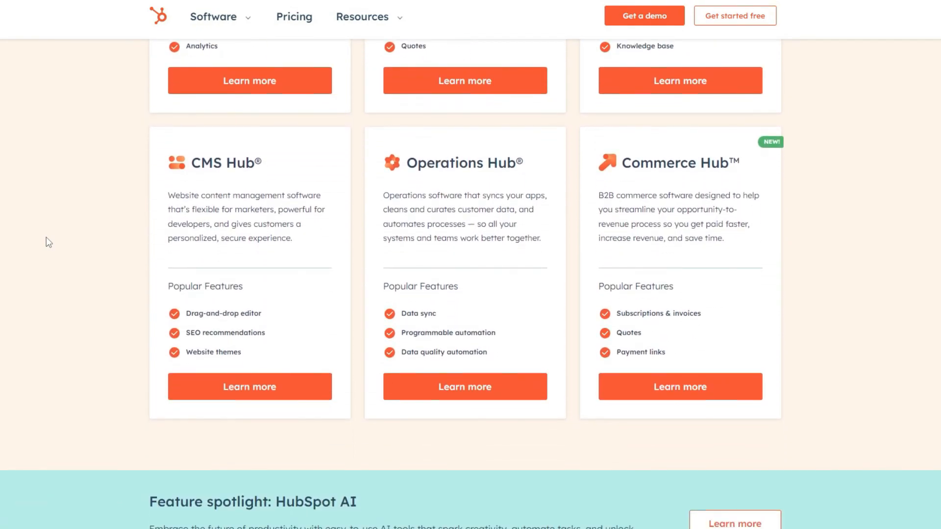
pyautogui.scroll(-7, 49, 242)
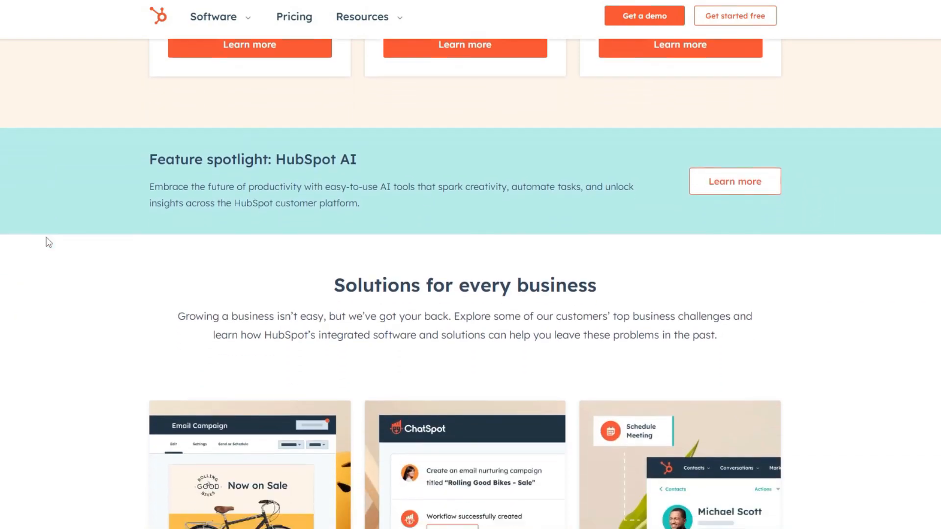
pyautogui.scroll(-6, 48, 242)
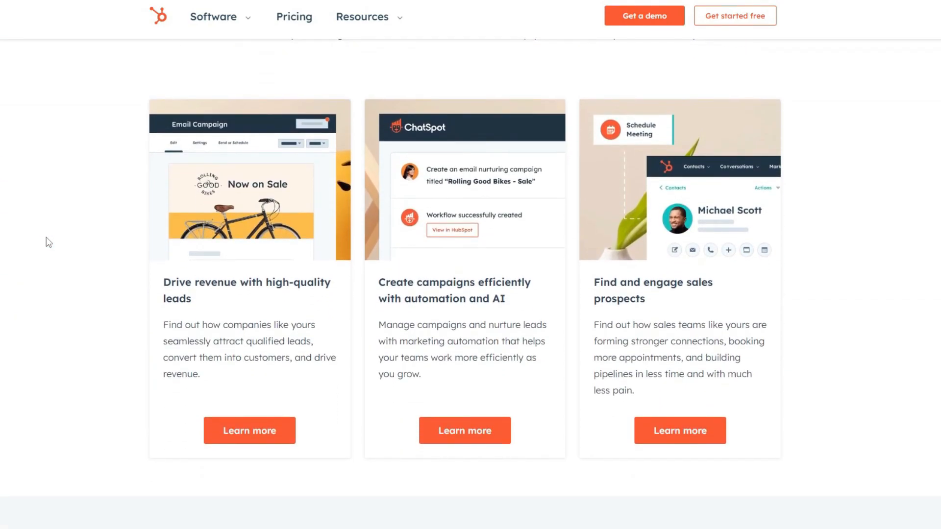
pyautogui.scroll(-4, 49, 242)
pyautogui.scroll(-7, 49, 242)
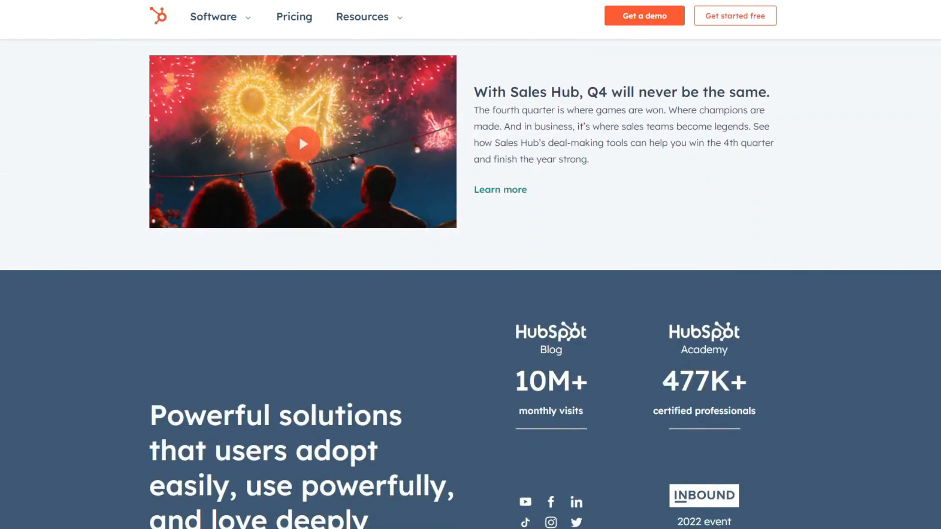
pyautogui.scroll(-9, 299, 135)
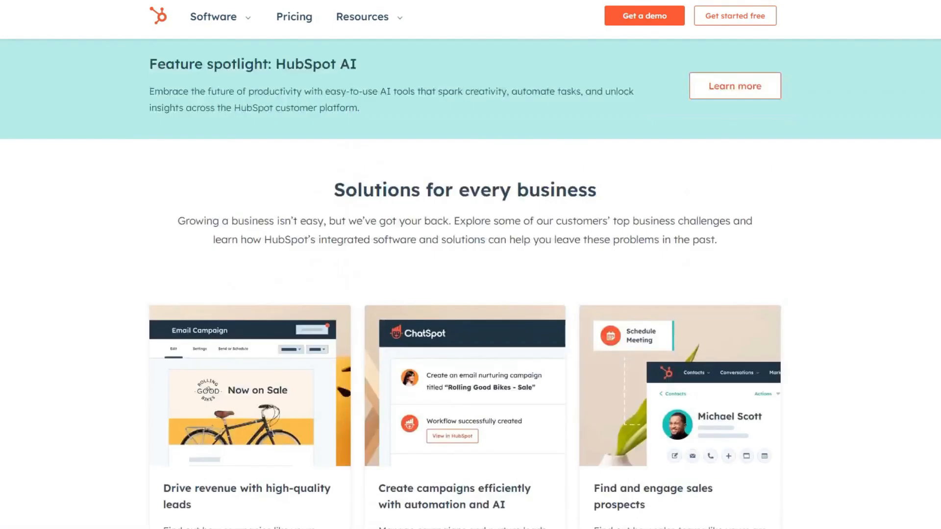
pyautogui.scroll(15, 470, 283)
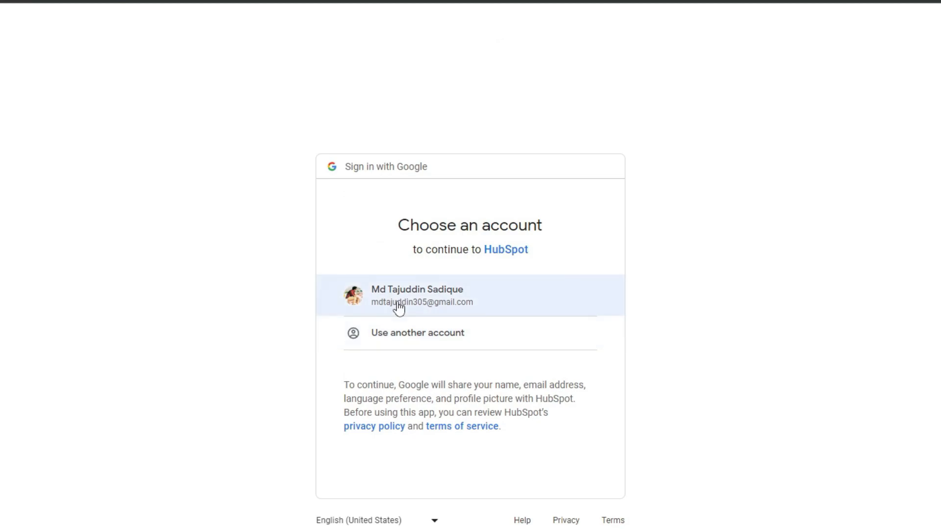
# Sign in to HubSpot with the listed Google account and continue with the existing user.
pyautogui.click(397, 307)
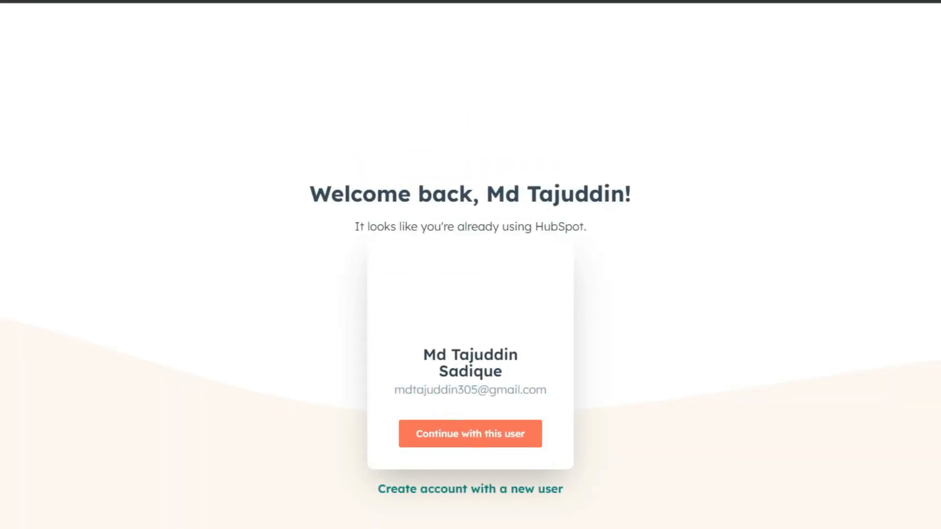
pyautogui.click(492, 433)
pyautogui.click(436, 421)
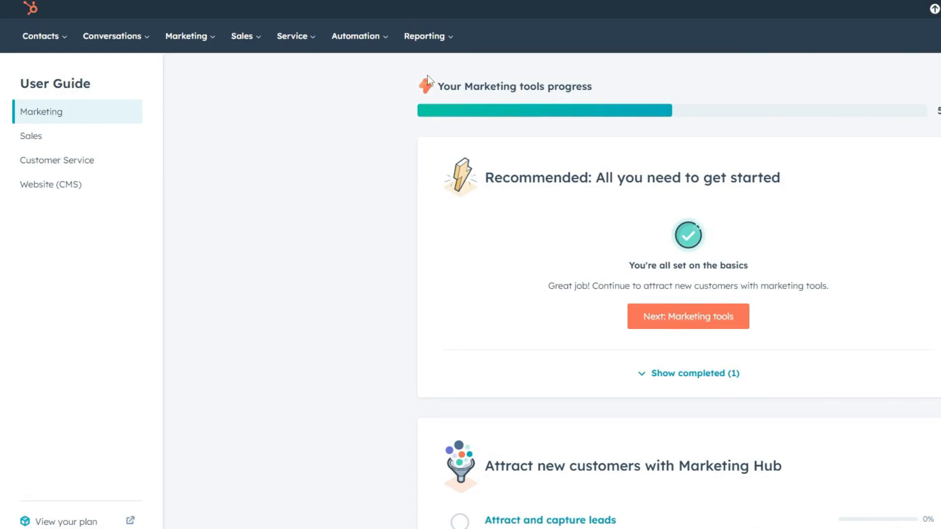
# Open the marketing email overview and look over the existing emails and setup tasks.
pyautogui.click(200, 45)
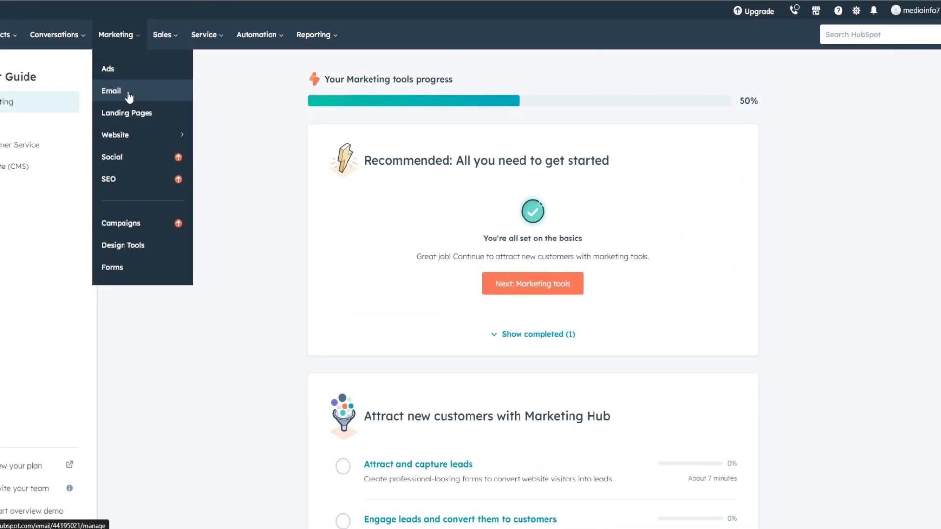
pyautogui.click(112, 95)
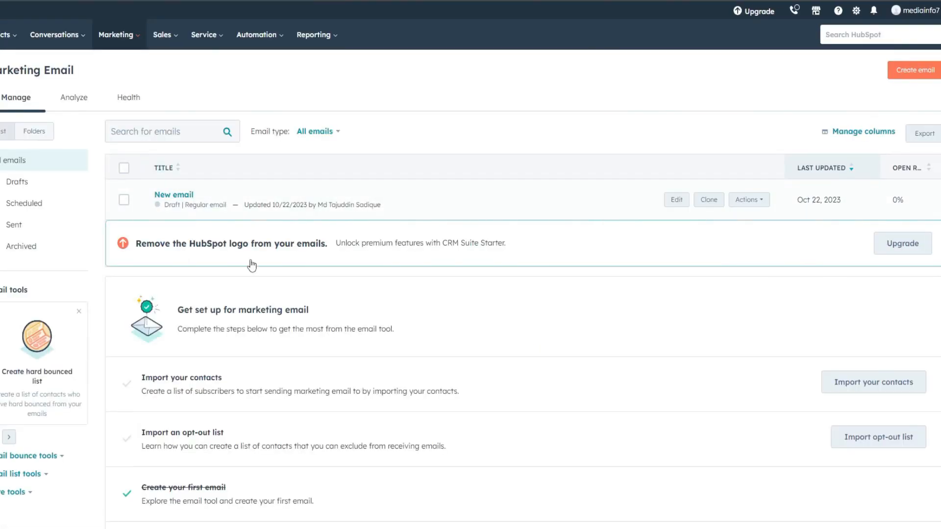
pyautogui.scroll(-2, 347, 313)
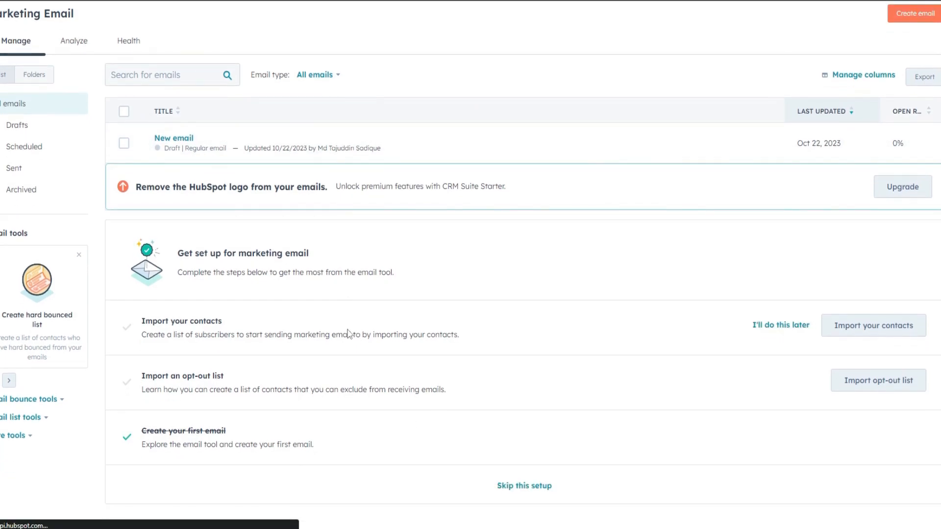
pyautogui.scroll(2, 349, 332)
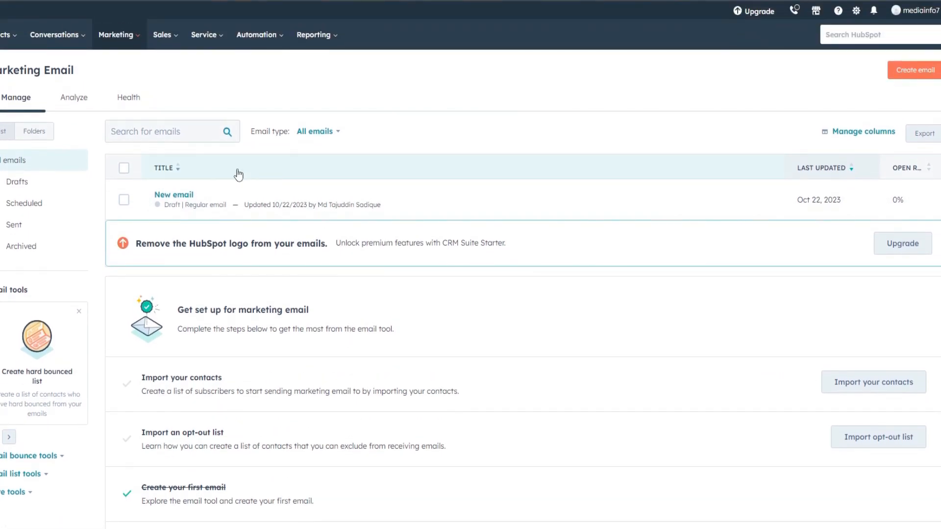
# Create a regular email based on the basic Welcome template after looking through the available templates.
pyautogui.click(925, 78)
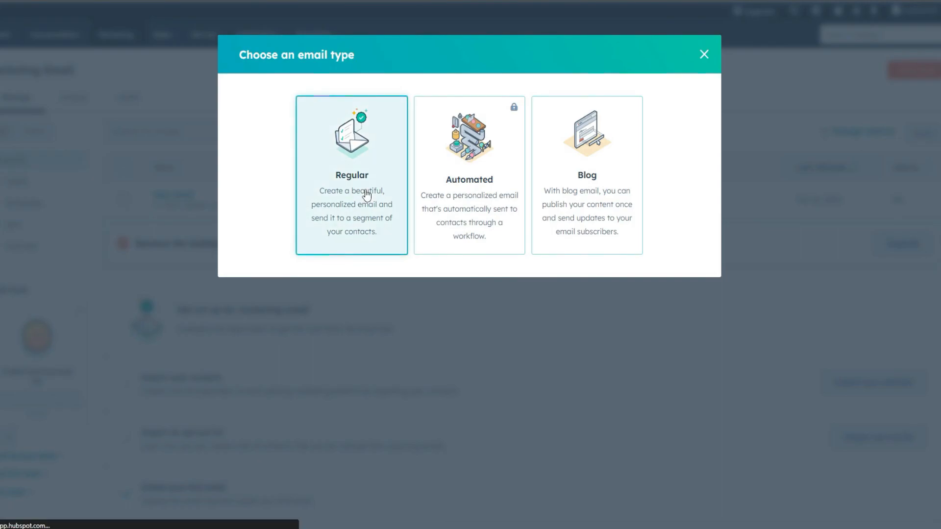
pyautogui.click(385, 254)
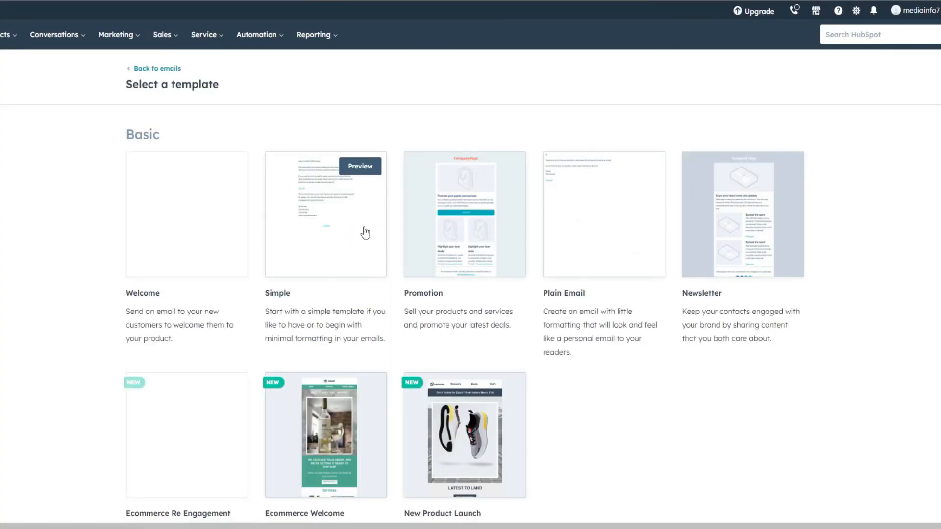
pyautogui.scroll(-12, 138, 268)
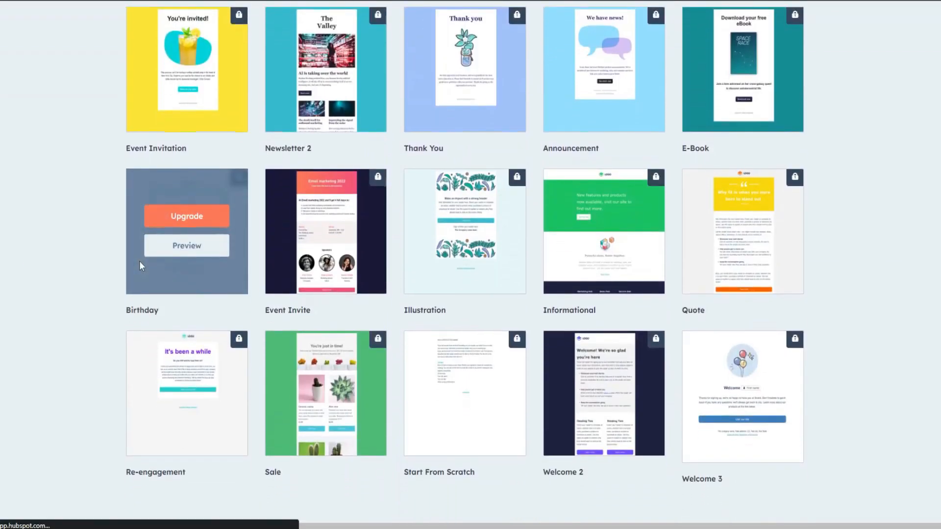
pyautogui.scroll(12, 140, 261)
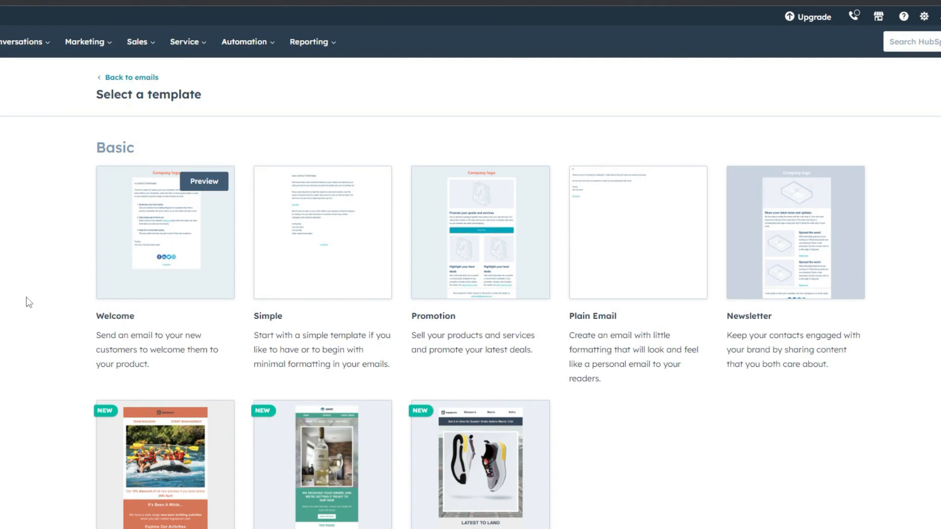
pyautogui.click(195, 196)
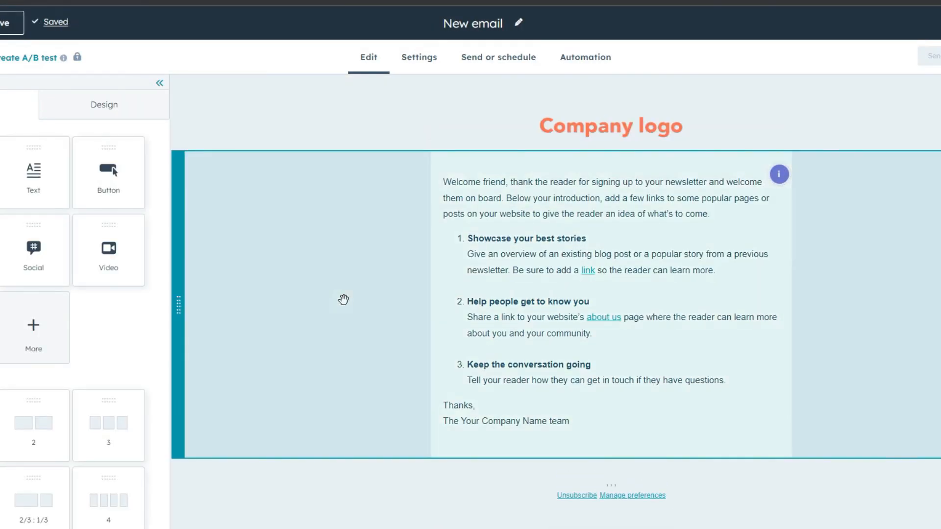
# Rename the new email as "Test Email".
pyautogui.moveTo(343, 300)
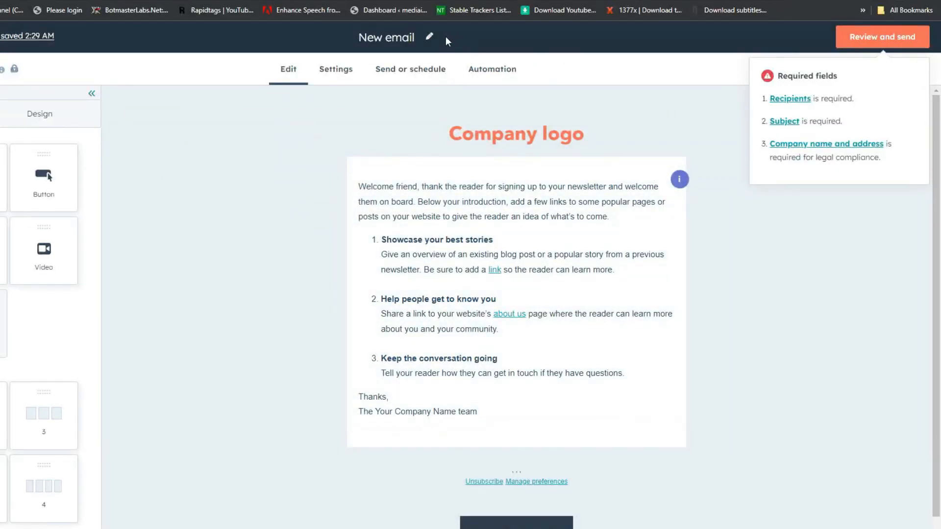
pyautogui.click(483, 27)
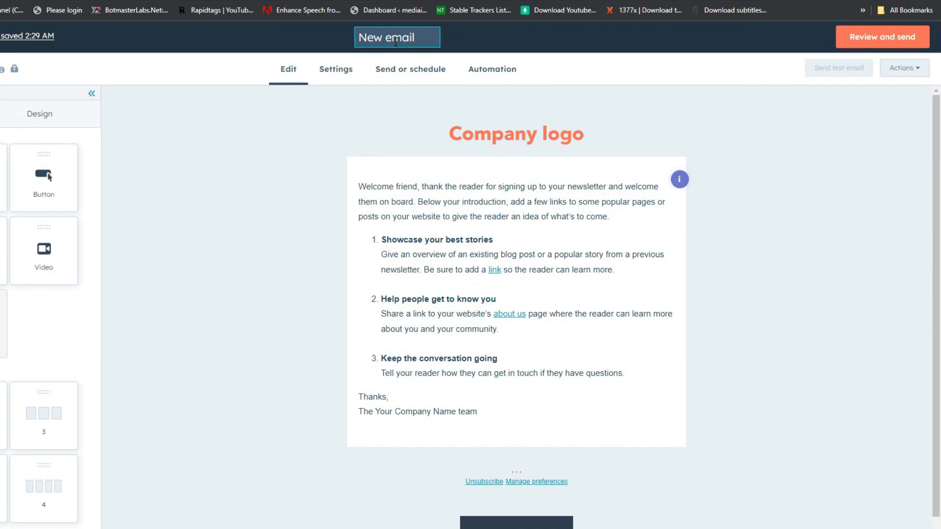
pyautogui.press('BackSpace')
pyautogui.press('BackSpace')
pyautogui.press('BackSpace')
pyautogui.press('BackSpace')
pyautogui.press('BackSpace')
pyautogui.press('BackSpace')
pyautogui.press('BackSpace')
pyautogui.press('BackSpace')
pyautogui.press('BackSpace')
pyautogui.write('Test E')
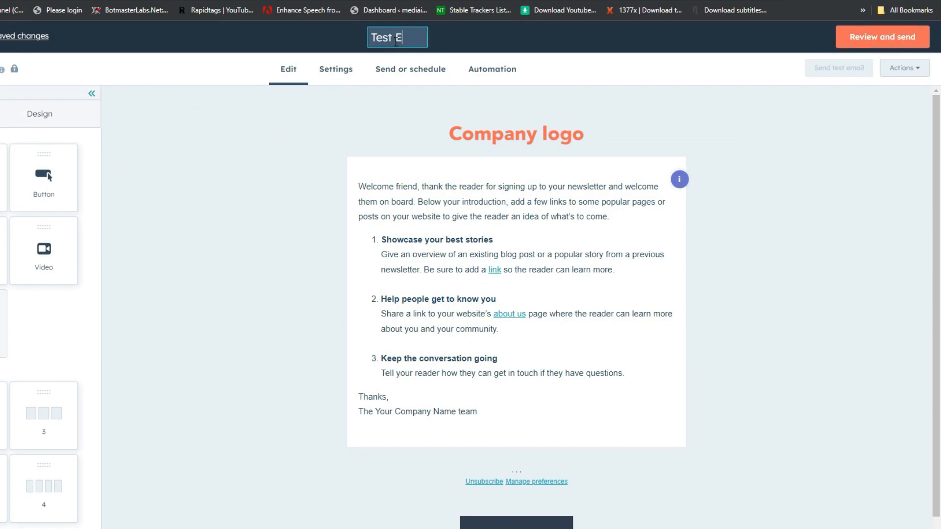
pyautogui.write('mail')
pyautogui.click(254, 259)
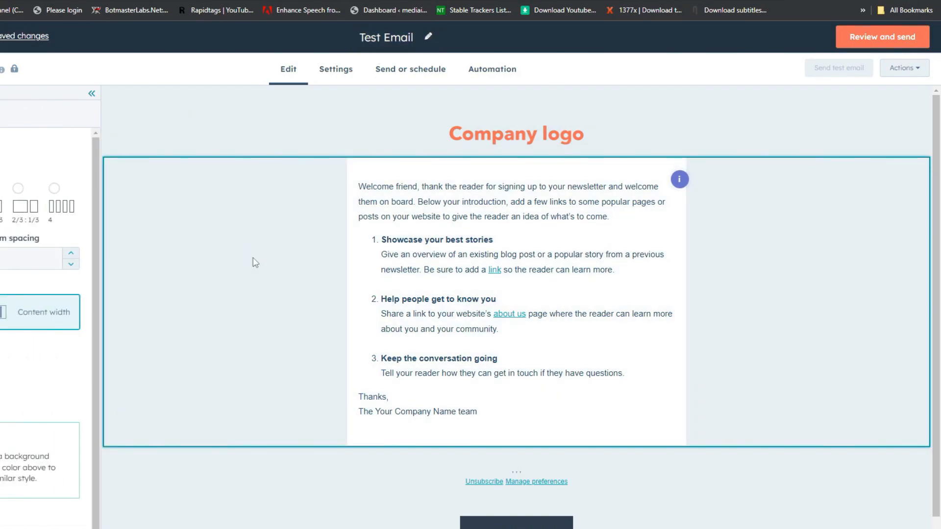
# View the email's design categories for template, text styles, buttons and dividers, and return to the content blocks.
pyautogui.click(424, 503)
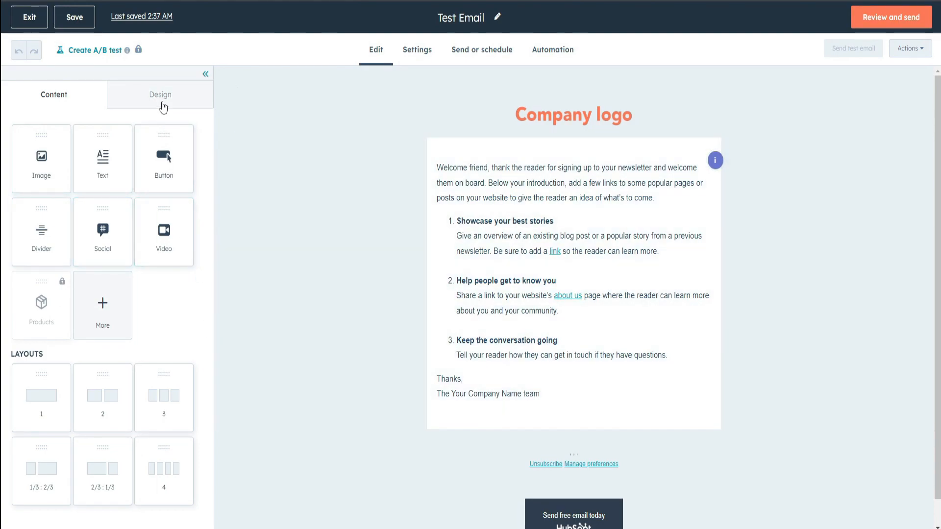
pyautogui.click(162, 103)
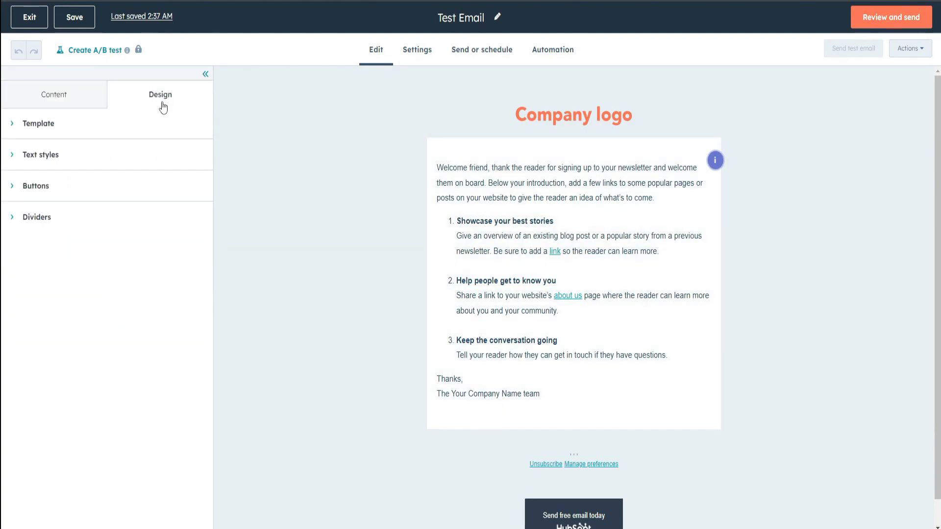
pyautogui.click(60, 94)
# Open the company logo's image settings, view the recent images available as replacements, and close the image picker.
pyautogui.click(353, 117)
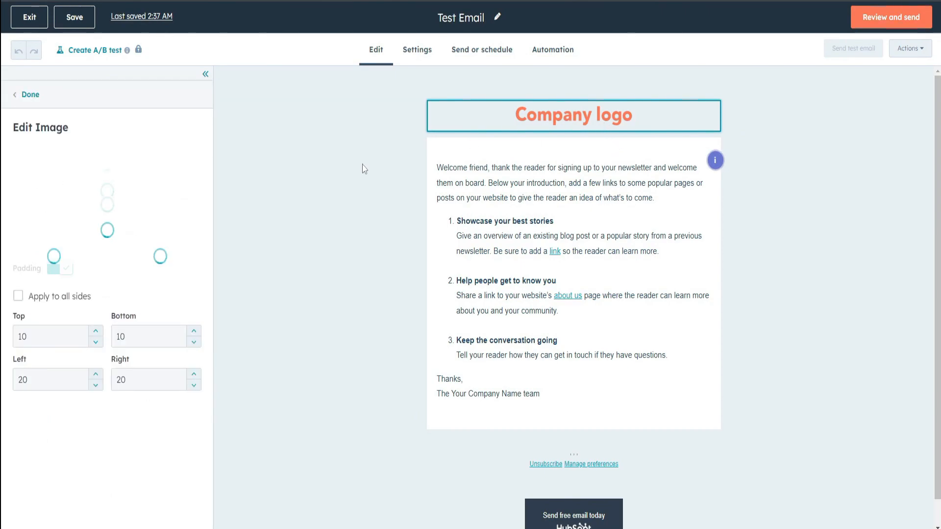
pyautogui.click(365, 169)
pyautogui.click(666, 100)
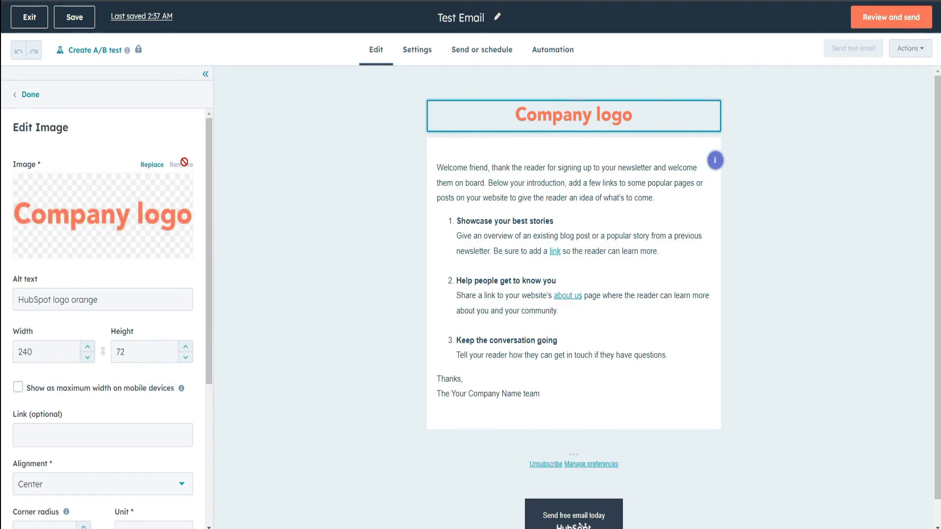
pyautogui.click(163, 168)
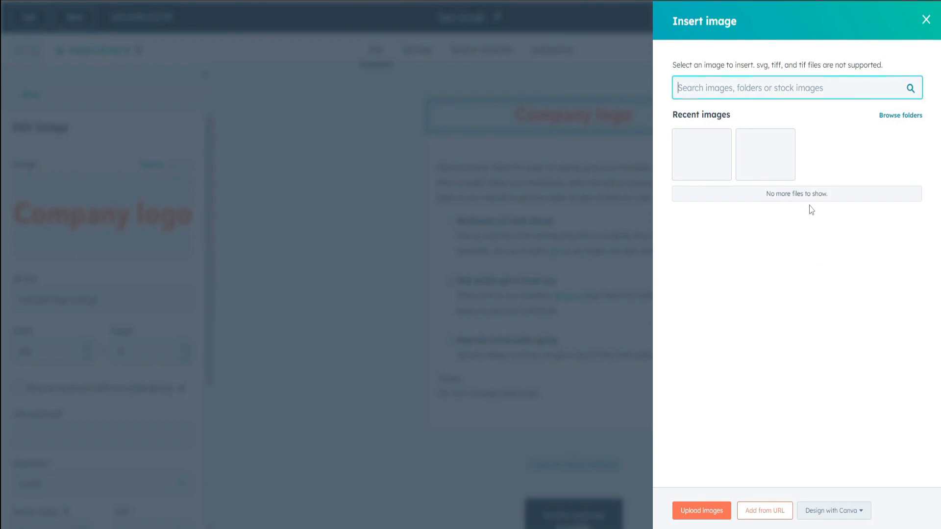
pyautogui.moveTo(767, 163)
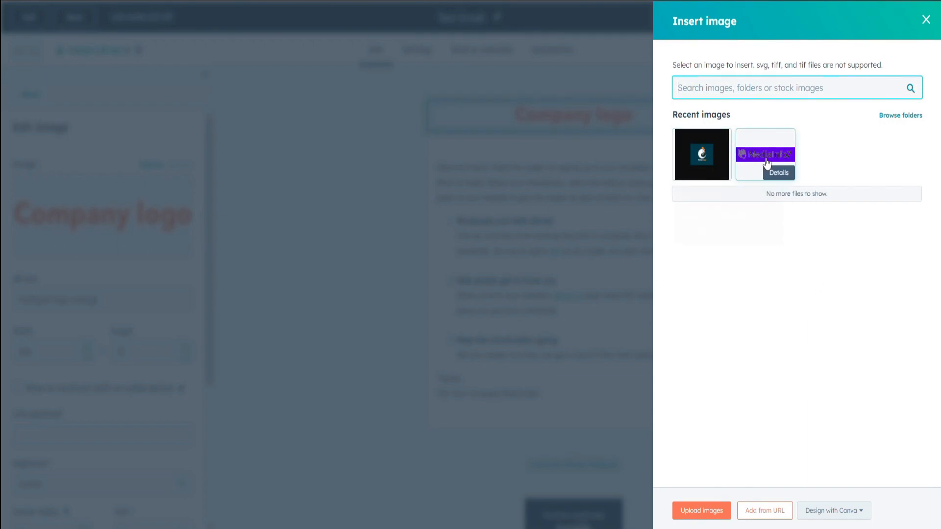
pyautogui.click(926, 19)
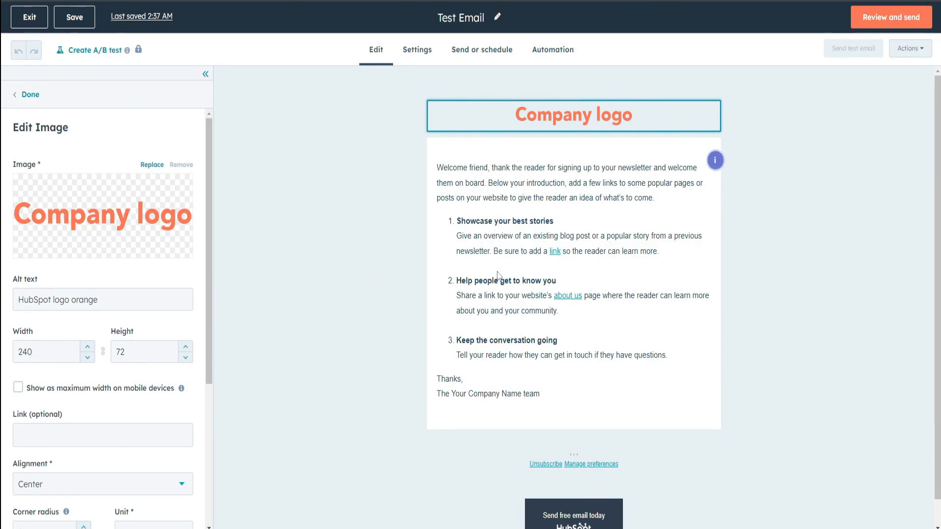
# Replace the first list heading "Showcase your best stories" in the email body with "Hi".
pyautogui.click(503, 202)
pyautogui.click(478, 174)
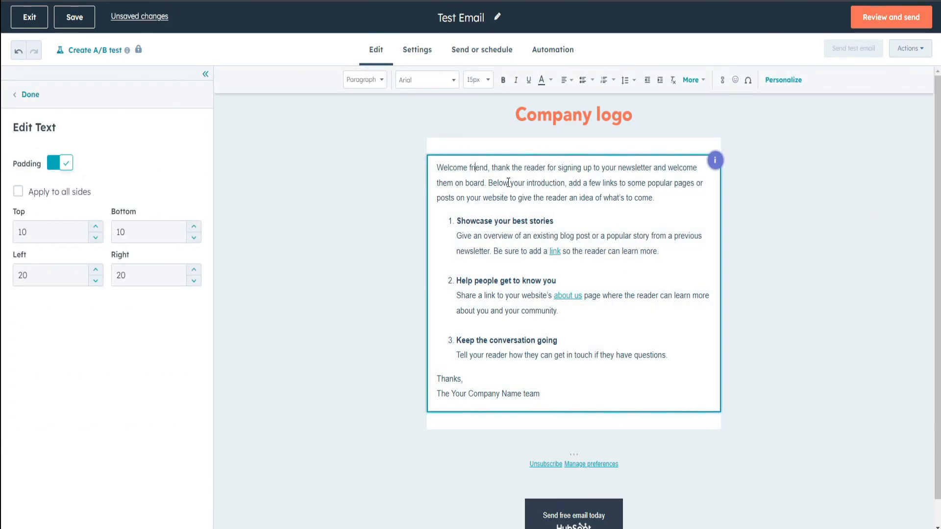
pyautogui.moveTo(554, 221); pyautogui.dragTo(458, 221)
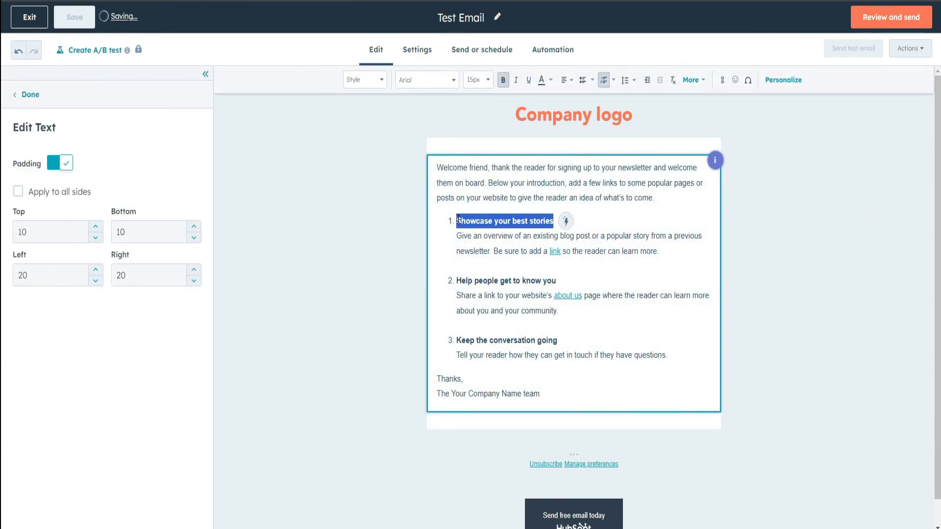
pyautogui.press('BackSpace')
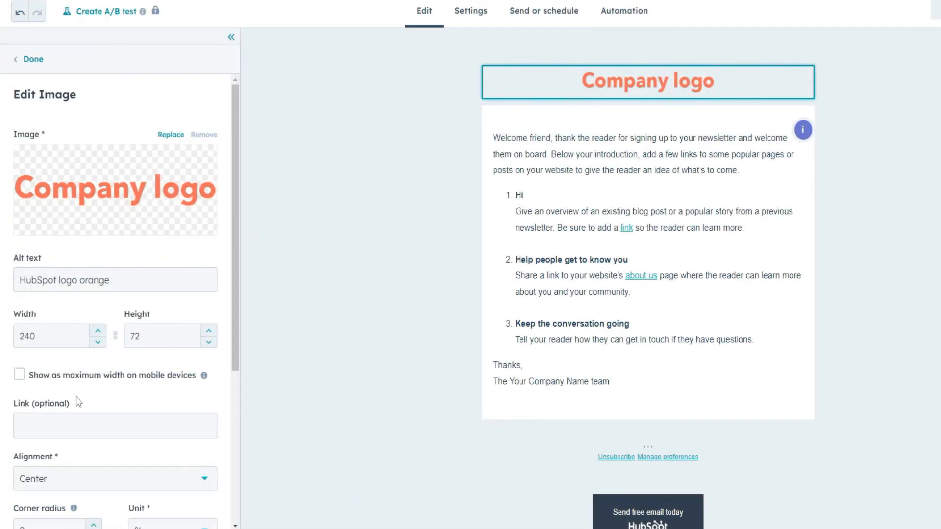
# Review the company logo's image settings and its replacement option once more.
pyautogui.scroll(-1, 113, 409)
pyautogui.scroll(1, 113, 410)
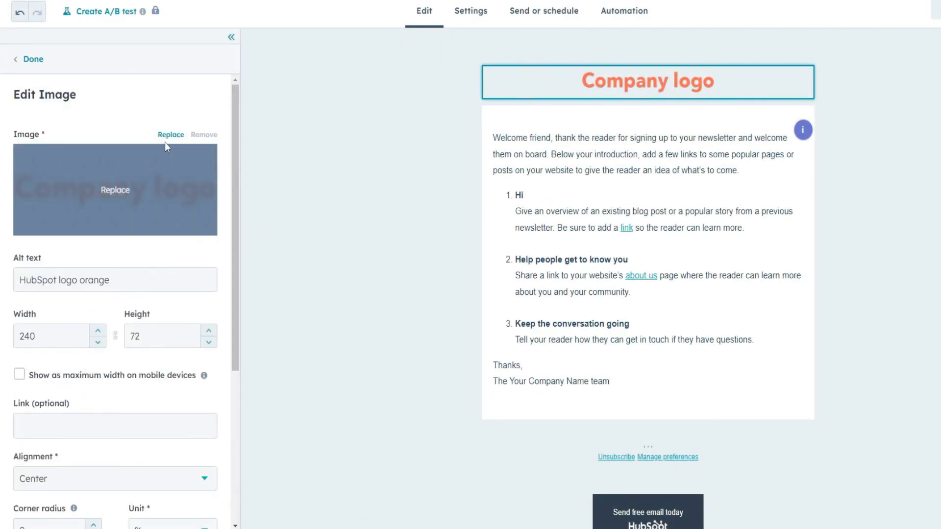
pyautogui.click(166, 152)
pyautogui.click(927, 510)
pyautogui.scroll(-6, 887, 432)
pyautogui.scroll(6, 887, 433)
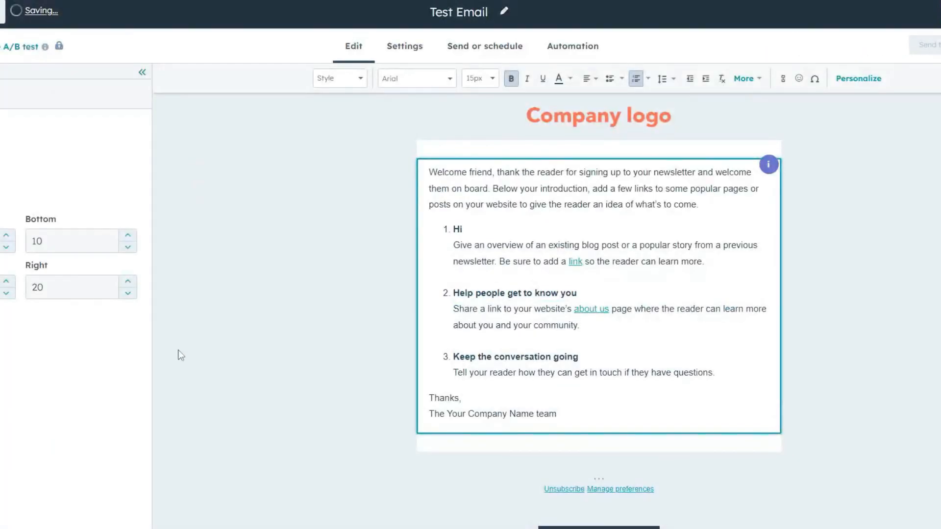
# Change the first list heading to "Hello" and set it in a serif font.
pyautogui.press('BackSpace')
pyautogui.write('ello')
pyautogui.doubleClick(478, 237)
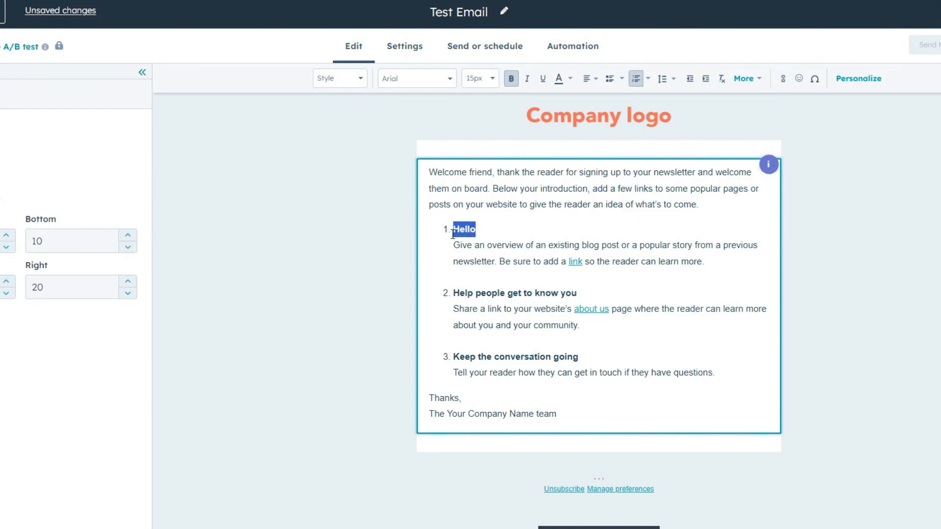
pyautogui.click(395, 84)
pyautogui.click(348, 88)
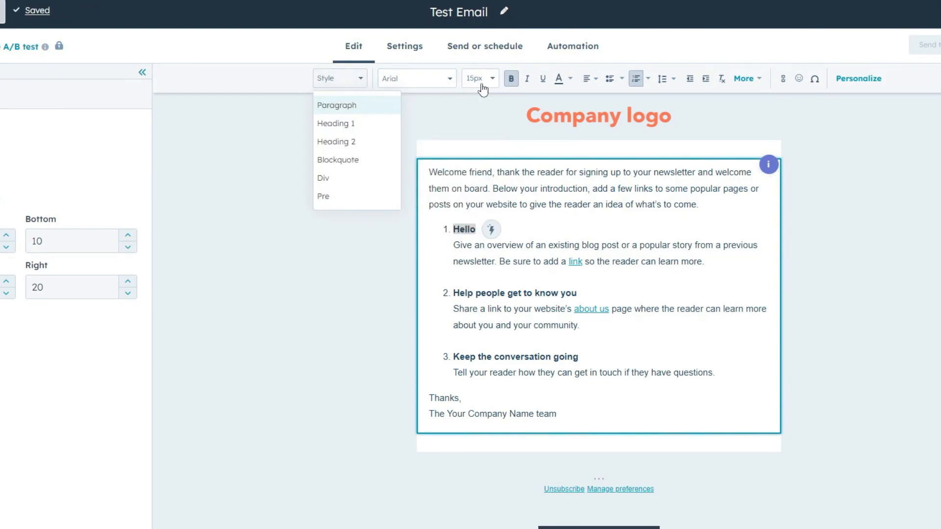
pyautogui.click(510, 78)
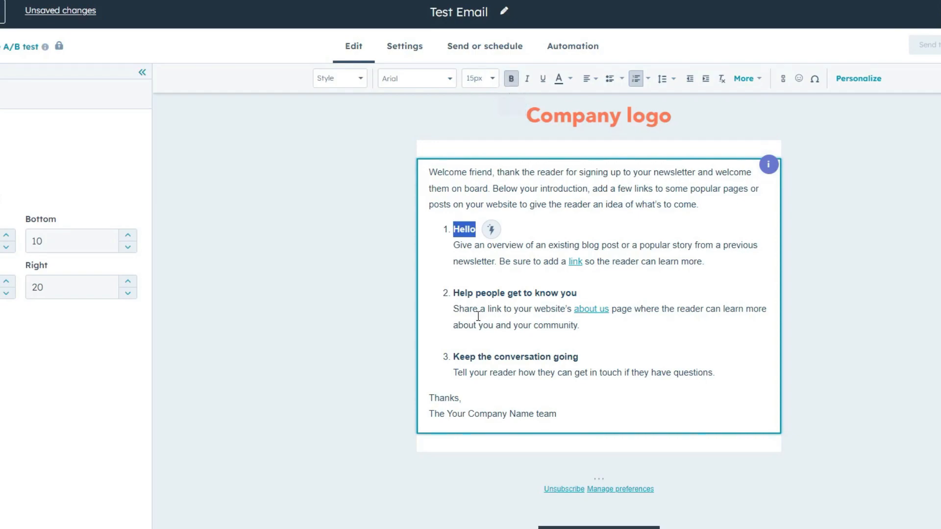
pyautogui.click(479, 245)
pyautogui.doubleClick(479, 232)
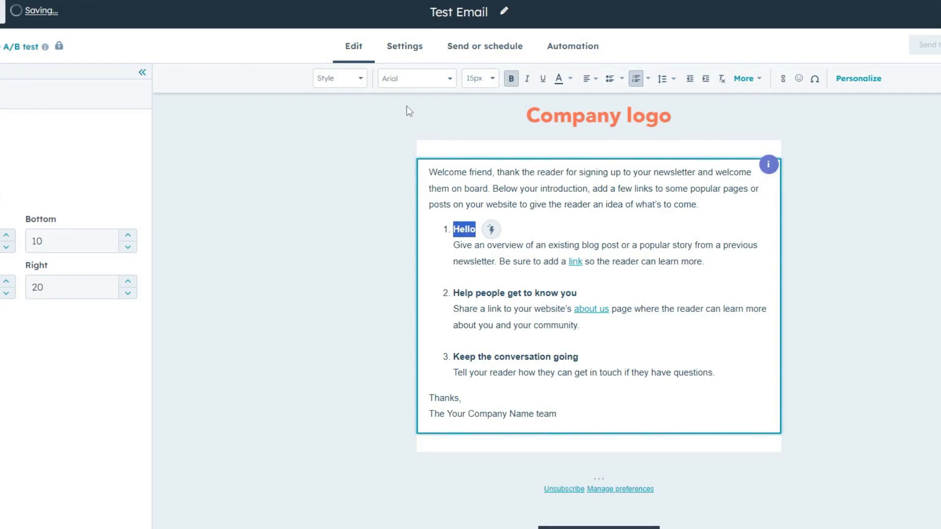
pyautogui.click(417, 79)
pyautogui.click(419, 148)
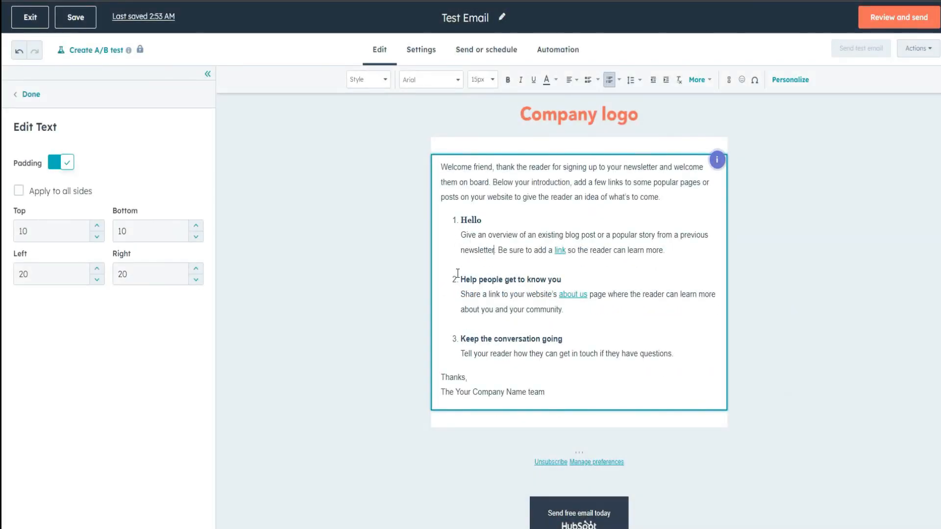
# Replace the second list heading with "Subscribe PLZ" and color its text red.
pyautogui.moveTo(458, 277); pyautogui.dragTo(578, 288)
pyautogui.write('Subscribe PLZ')
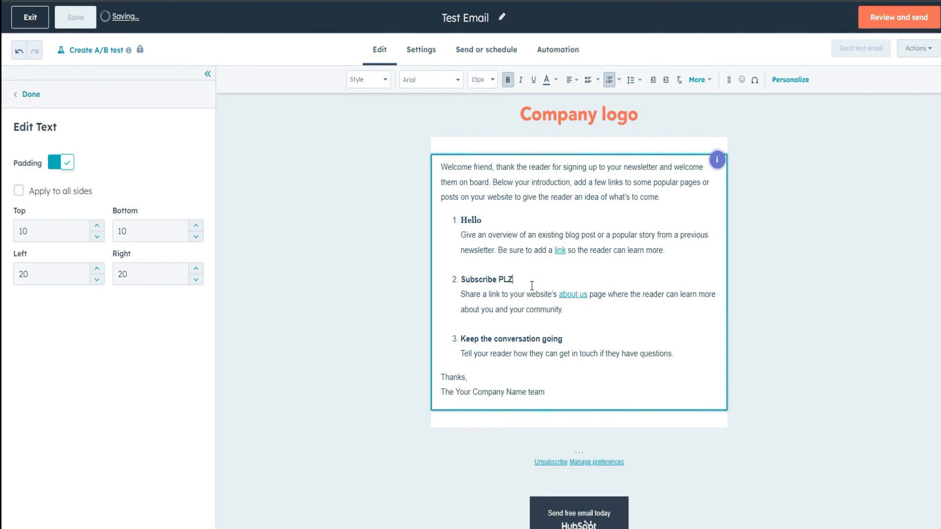
pyautogui.moveTo(513, 280); pyautogui.dragTo(460, 280)
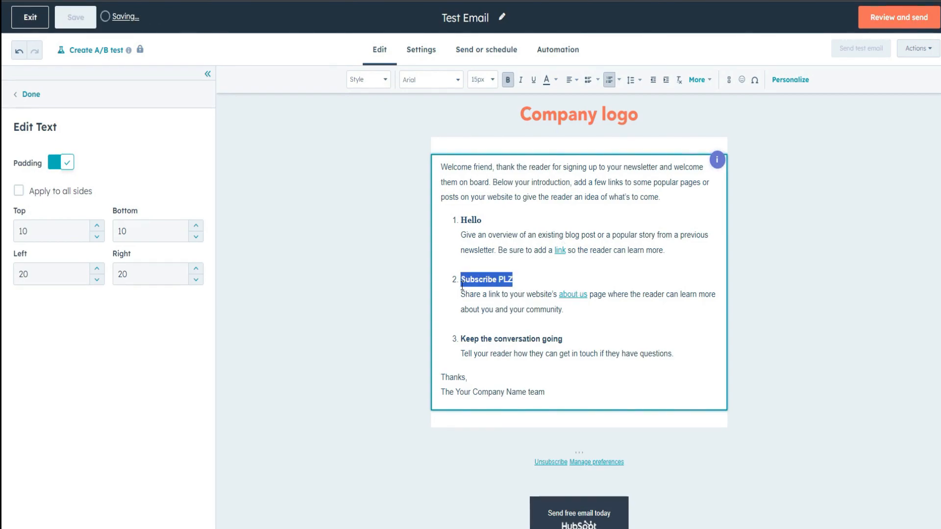
pyautogui.click(510, 81)
pyautogui.click(510, 80)
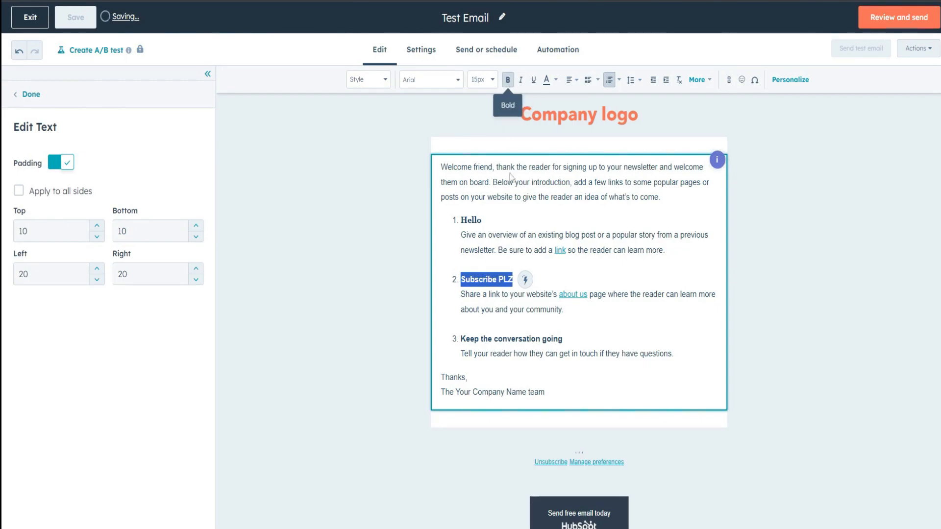
pyautogui.click(556, 80)
pyautogui.click(566, 137)
pyautogui.click(505, 300)
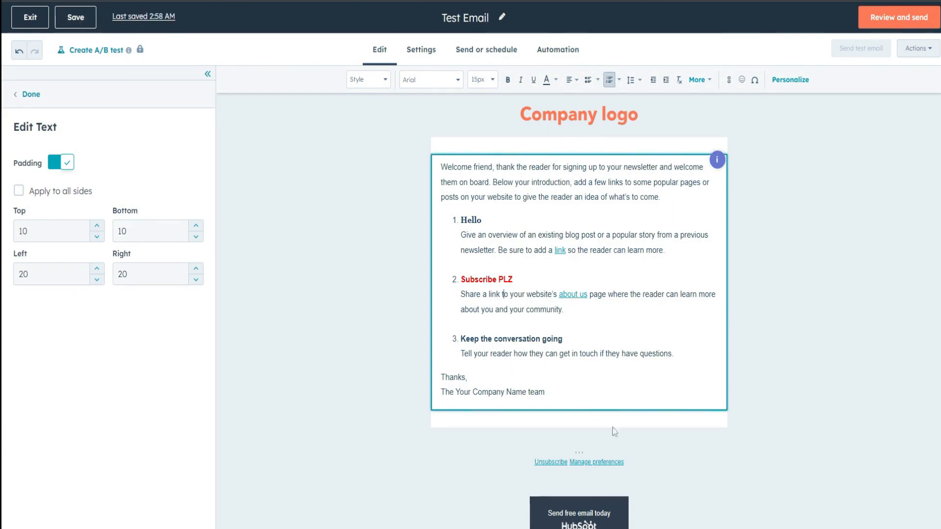
pyautogui.hotkey('ctrl', 'a')
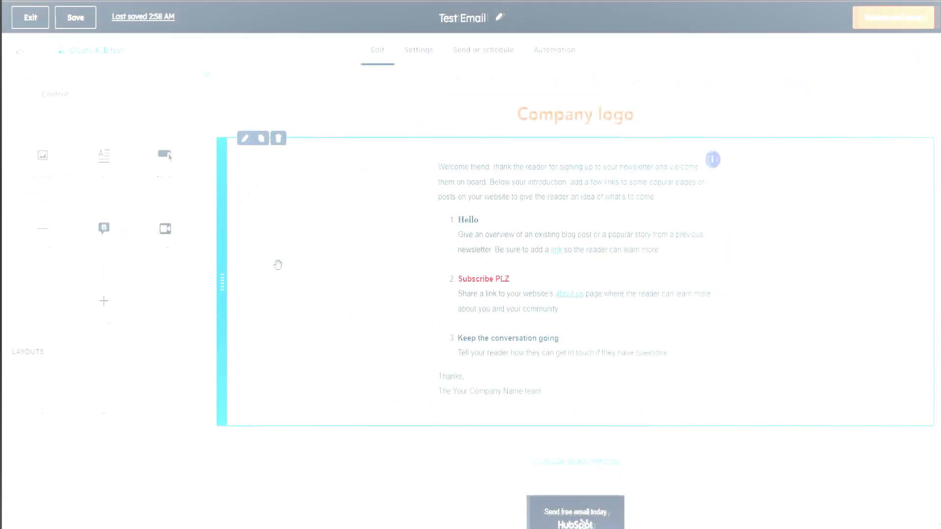
# Add an image block above the welcome text and insert the recent image Singature-2, the MediaInfo7 banner.
pyautogui.moveTo(46, 181); pyautogui.dragTo(586, 142)
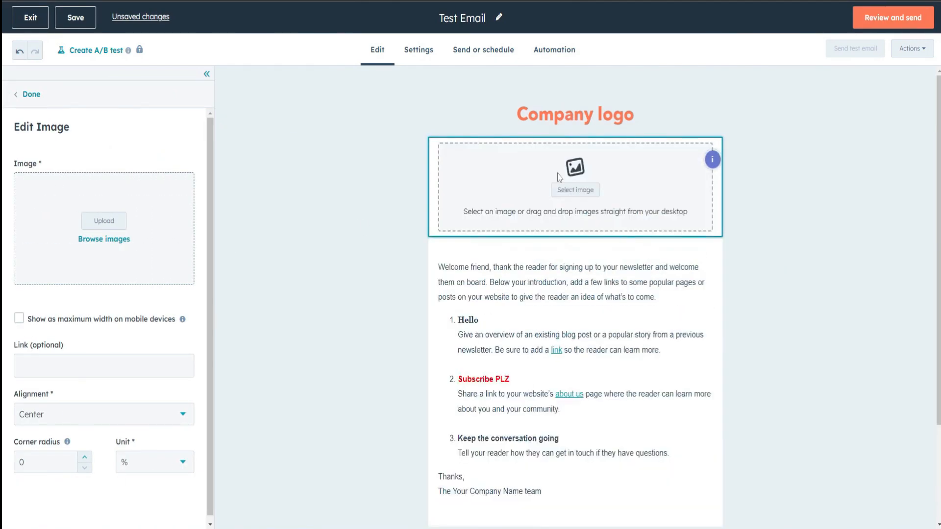
pyautogui.click(578, 196)
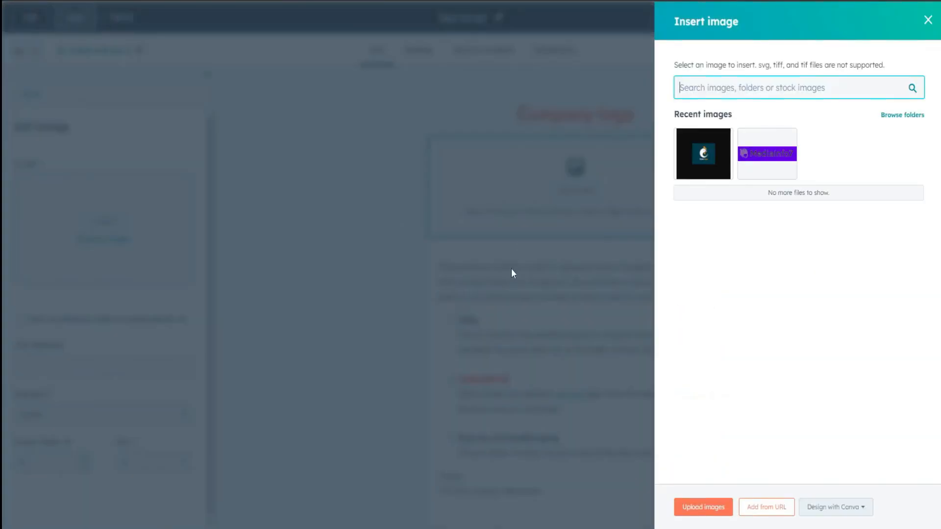
pyautogui.click(779, 172)
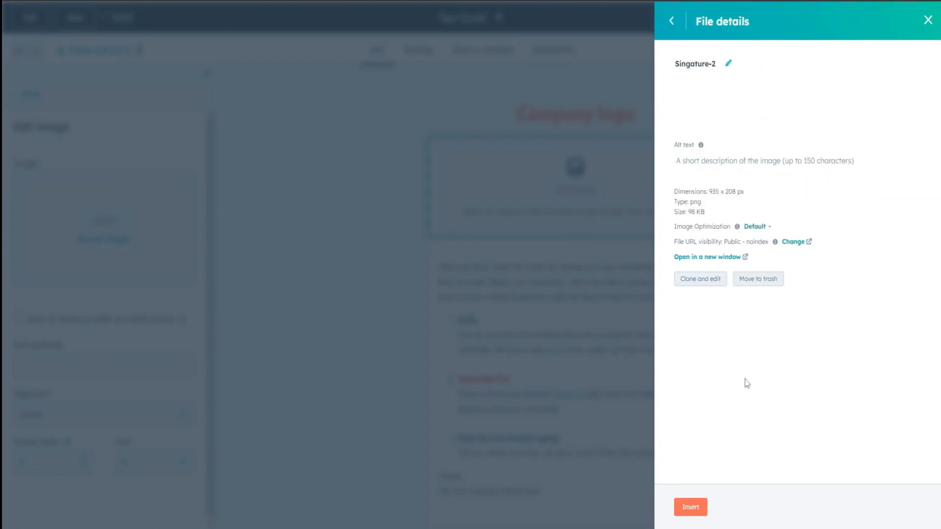
pyautogui.click(688, 511)
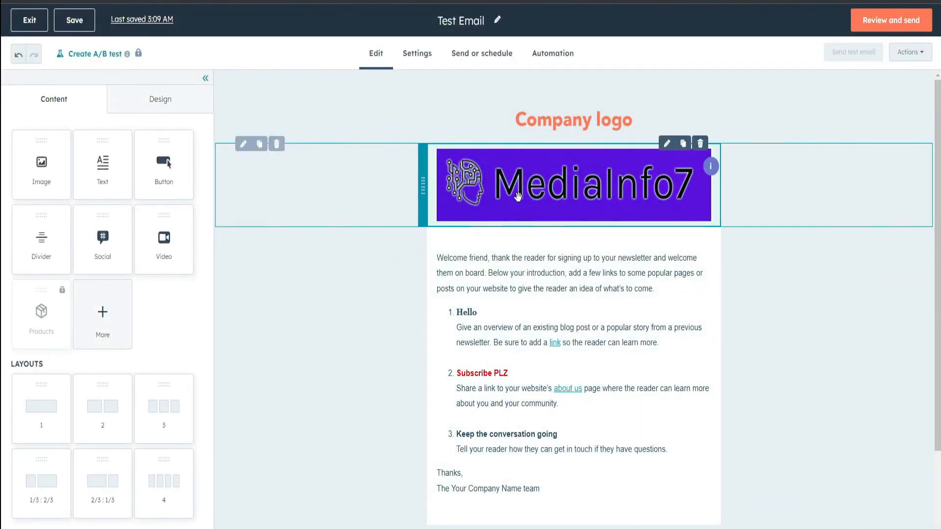
# Examine the MediaInfo7 banner's size, link, alignment, corner radius and padding settings, and return to the content blocks.
pyautogui.click(518, 196)
pyautogui.moveTo(40, 358); pyautogui.dragTo(11, 362)
pyautogui.moveTo(143, 367); pyautogui.dragTo(106, 365)
pyautogui.scroll(-1, 47, 367)
pyautogui.click(51, 341)
pyautogui.click(51, 341)
pyautogui.scroll(-2, 51, 343)
pyautogui.click(81, 323)
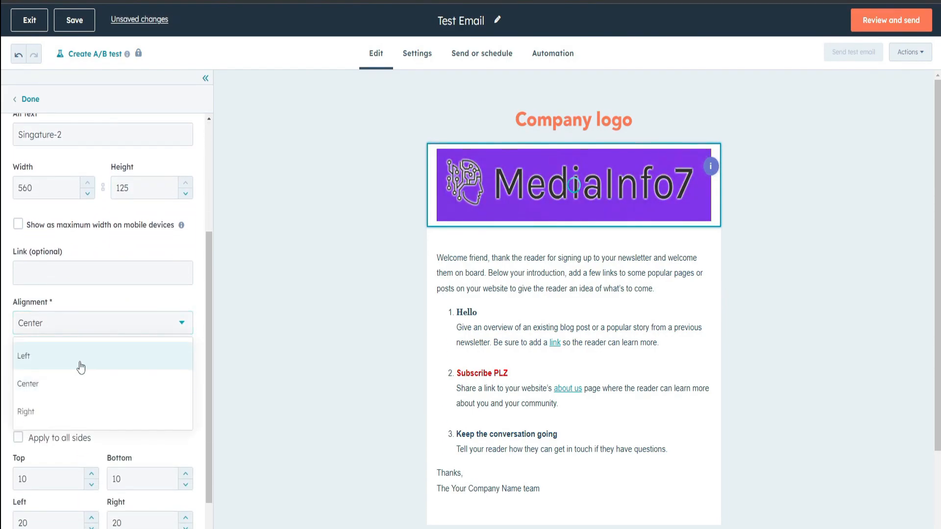
pyautogui.click(81, 368)
pyautogui.click(80, 323)
pyautogui.click(59, 384)
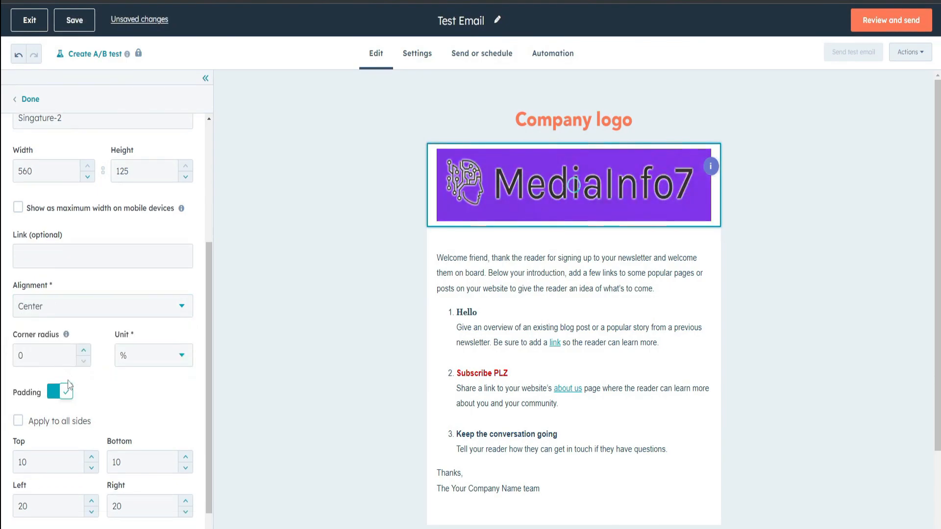
pyautogui.scroll(4, 68, 392)
pyautogui.click(25, 100)
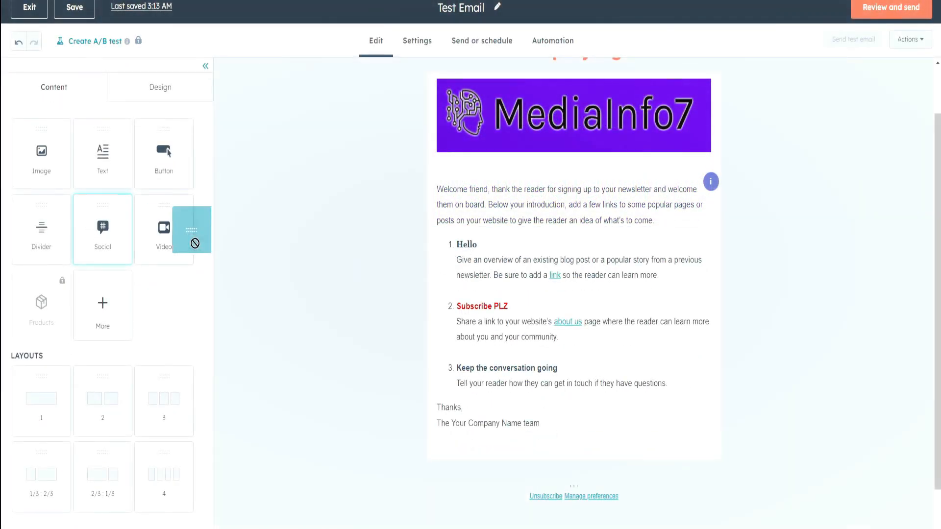
# Add a social block below the email's sign-off and include YouTube as an additional network without a URL.
pyautogui.moveTo(195, 243)
pyautogui.mouseDown()
pyautogui.moveTo(547, 412)
pyautogui.moveTo(470, 444)
pyautogui.mouseUp()
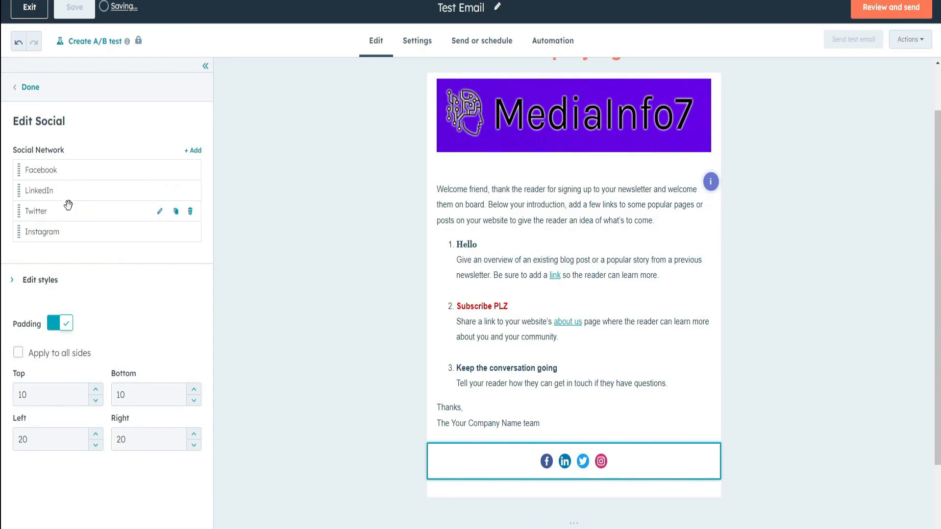
pyautogui.click(192, 152)
pyautogui.click(179, 193)
pyautogui.write('you')
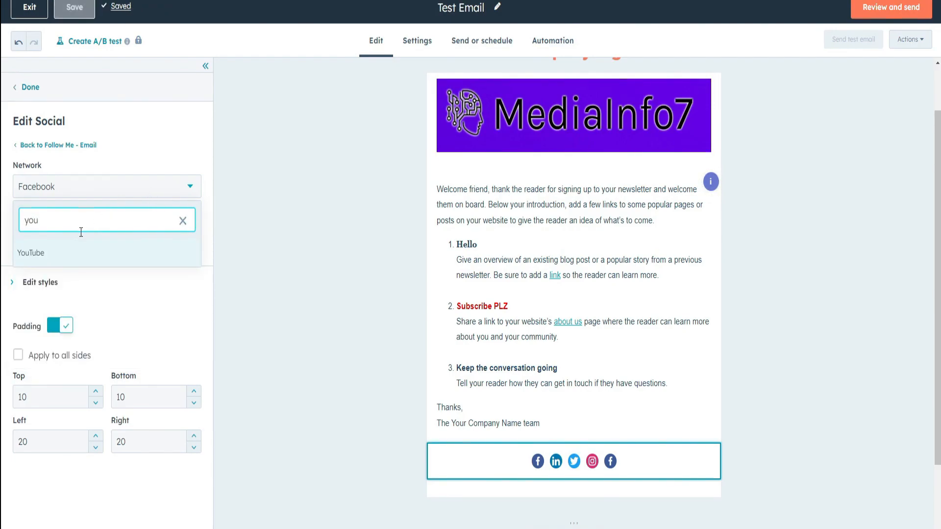
pyautogui.click(52, 254)
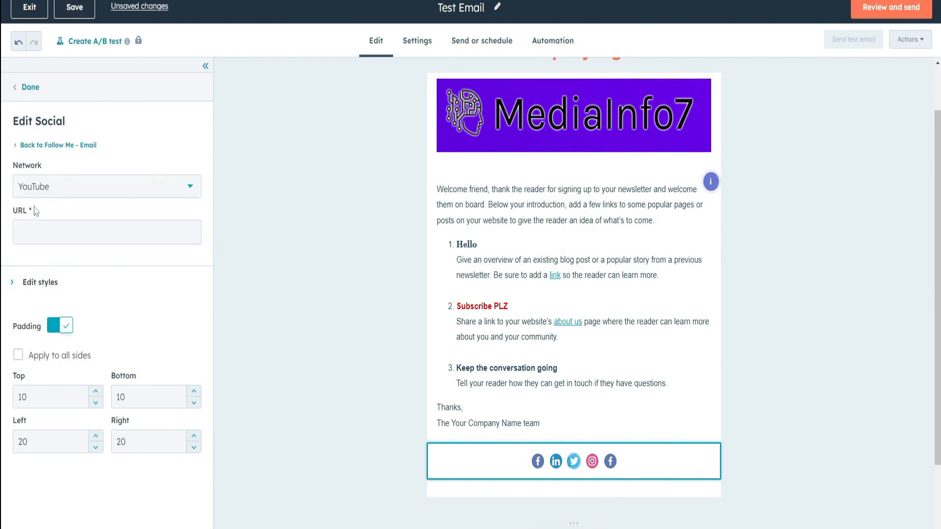
pyautogui.click(41, 233)
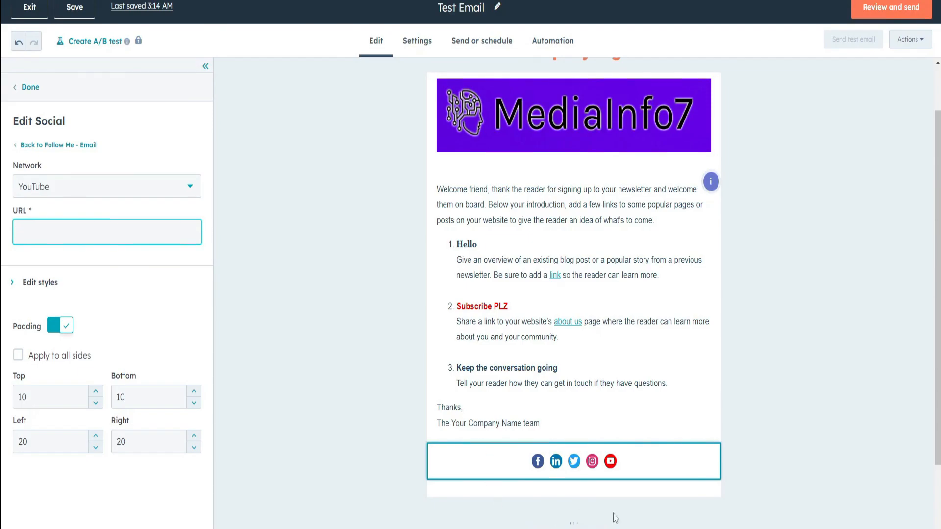
pyautogui.click(30, 88)
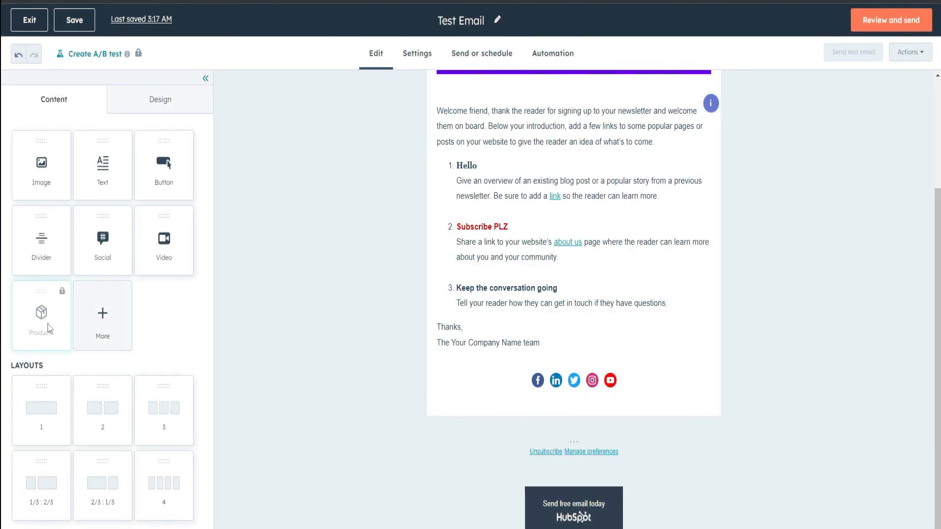
# Add a divider block below the social icons and check the layout of the whole email.
pyautogui.moveTo(41, 241); pyautogui.dragTo(576, 429)
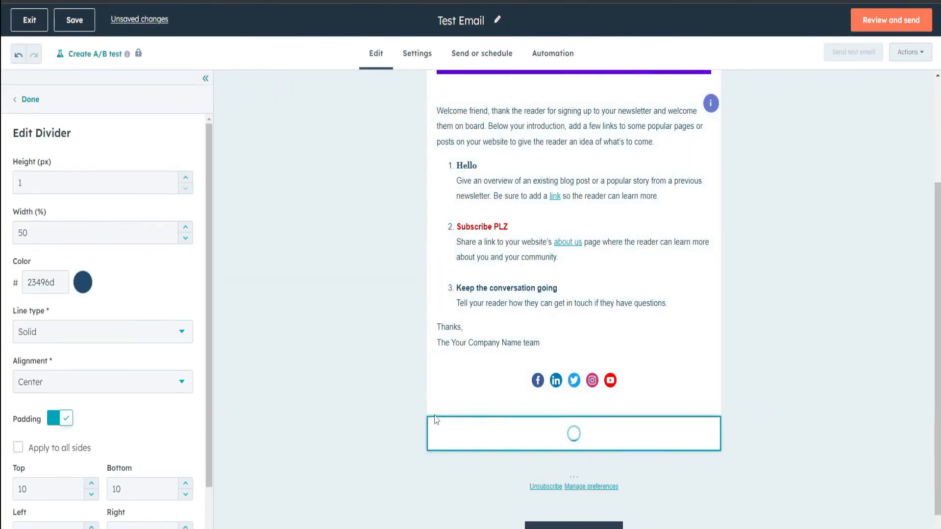
pyautogui.click(409, 423)
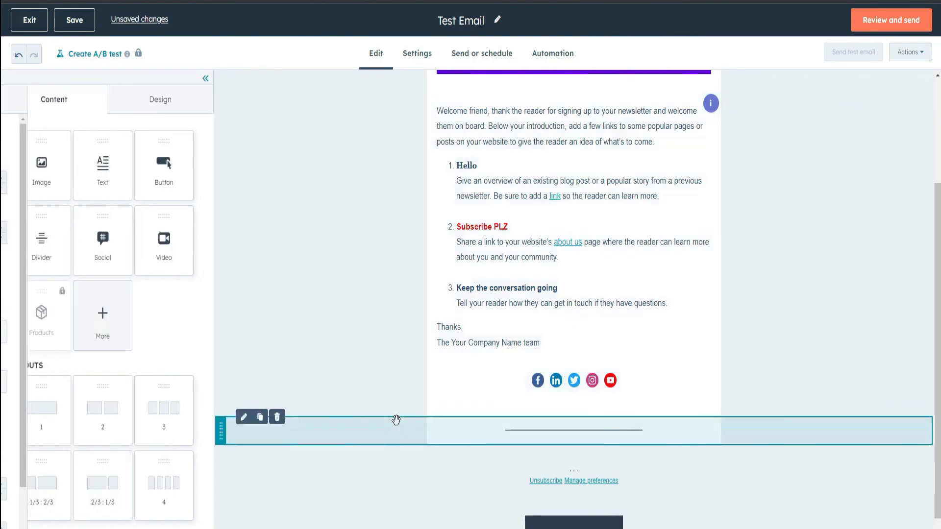
pyautogui.scroll(3, 419, 368)
pyautogui.scroll(-3, 370, 350)
pyautogui.scroll(3, 358, 294)
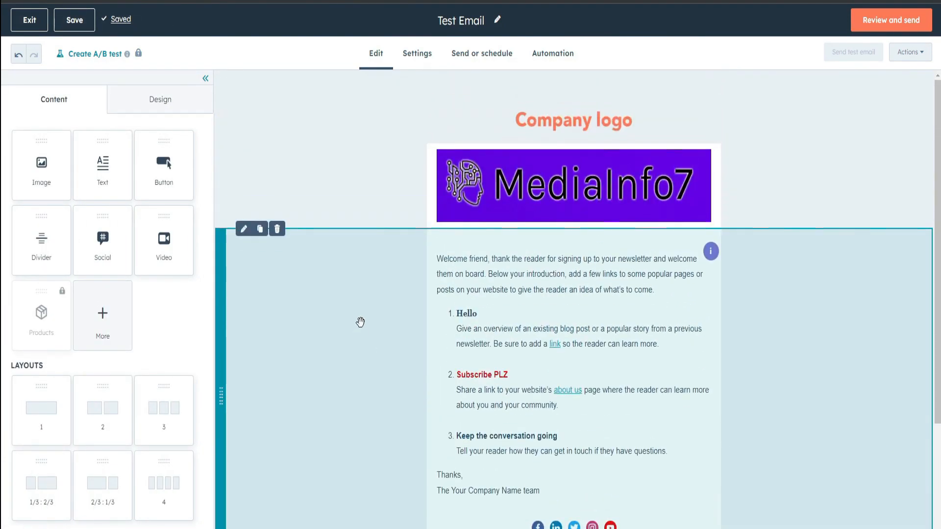
# Add a video block between the sign-off and the social icons, leaving its video URL empty.
pyautogui.scroll(-1, 392, 313)
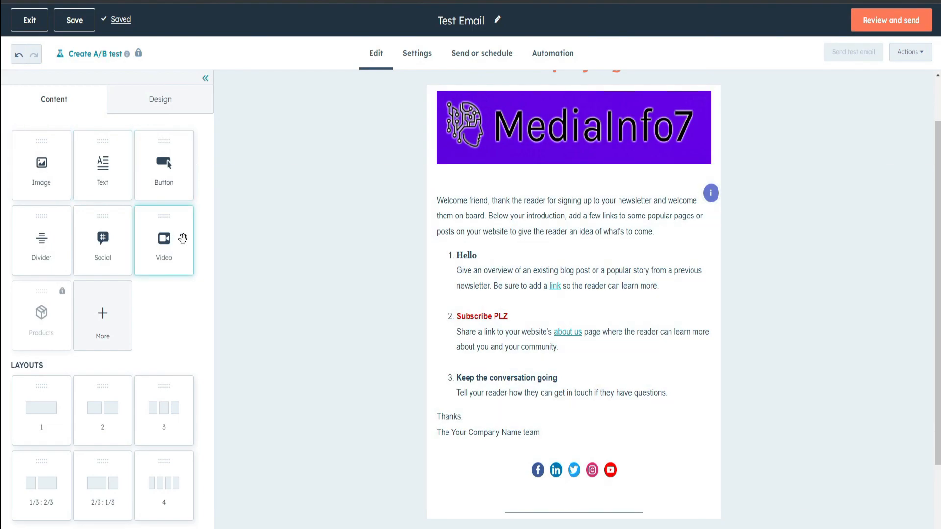
pyautogui.moveTo(166, 240); pyautogui.dragTo(480, 432)
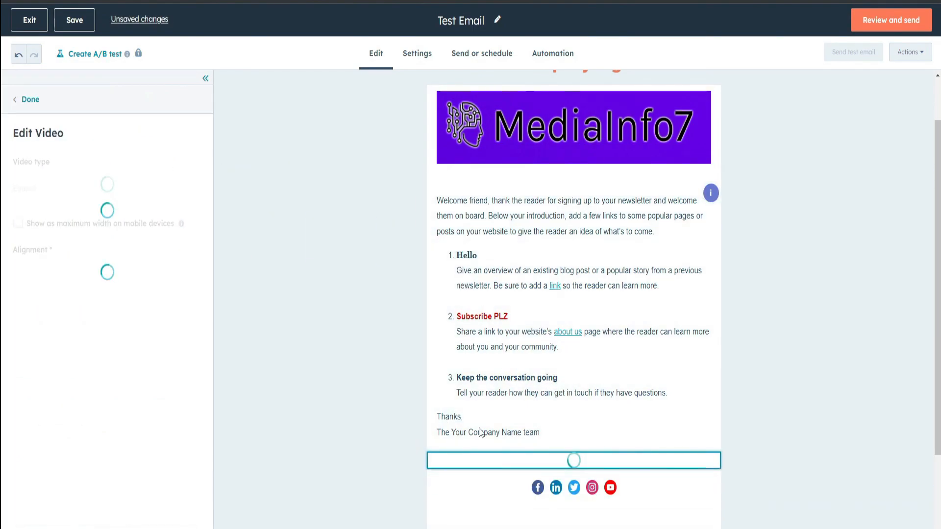
pyautogui.scroll(-1, 483, 431)
pyautogui.scroll(2, 521, 376)
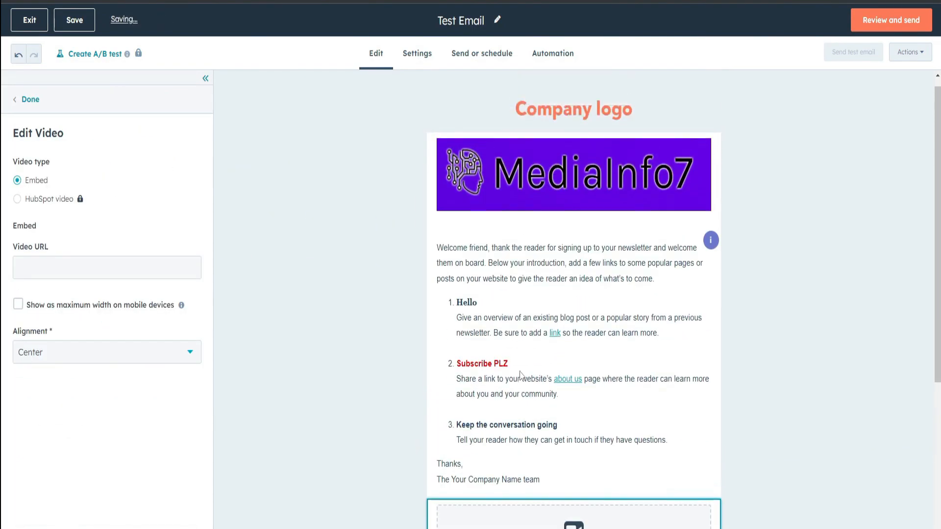
pyautogui.click(501, 308)
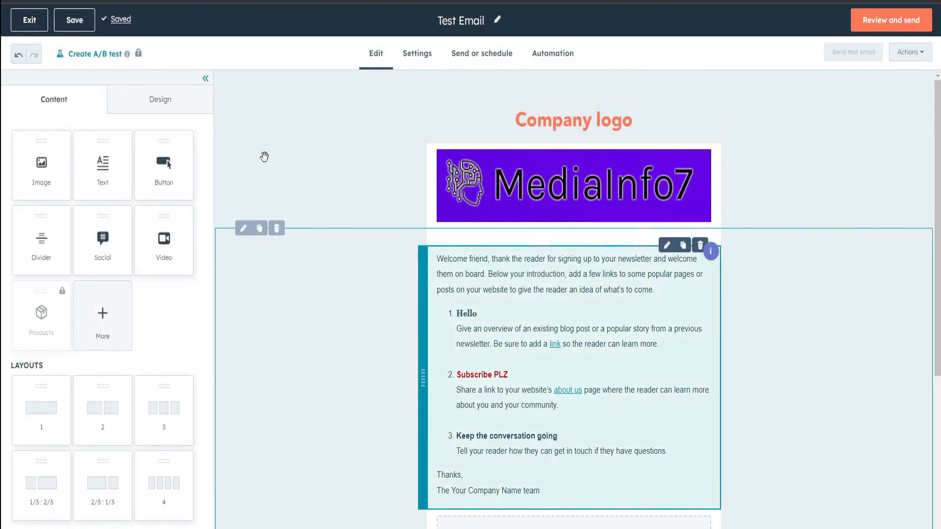
# Look over the design categories once more and check the complete email from header to footer.
pyautogui.click(176, 105)
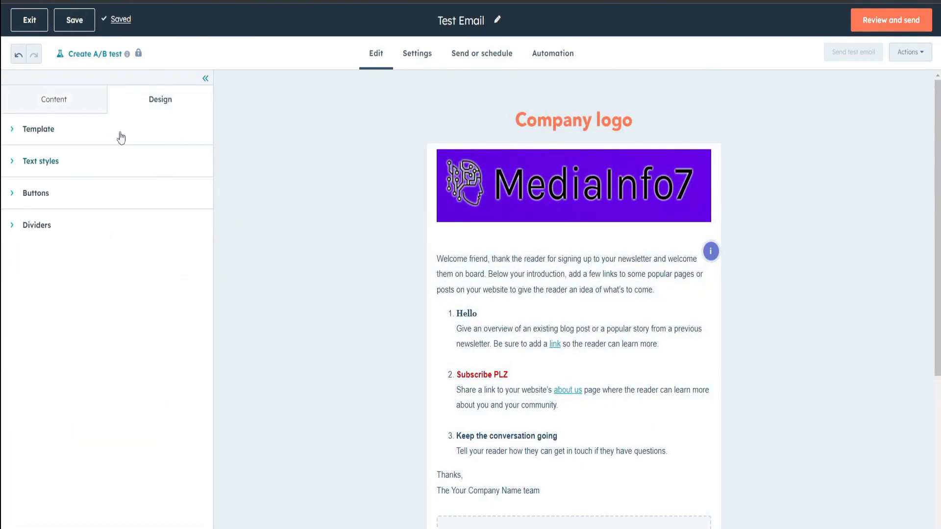
pyautogui.click(54, 114)
pyautogui.scroll(-5, 479, 275)
pyautogui.scroll(5, 479, 301)
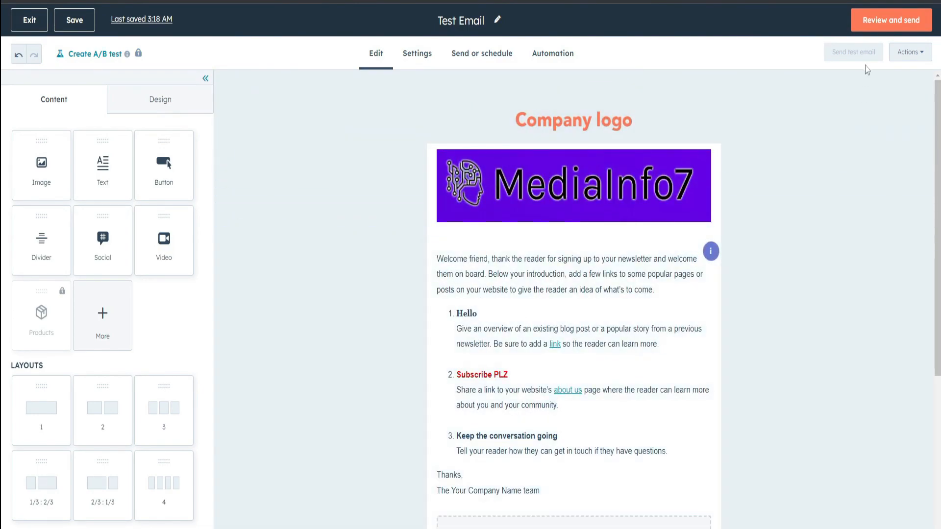
pyautogui.click(869, 26)
# Open the email settings, set the subject line to "welcome emal", and leave the preview text blank.
pyautogui.click(417, 60)
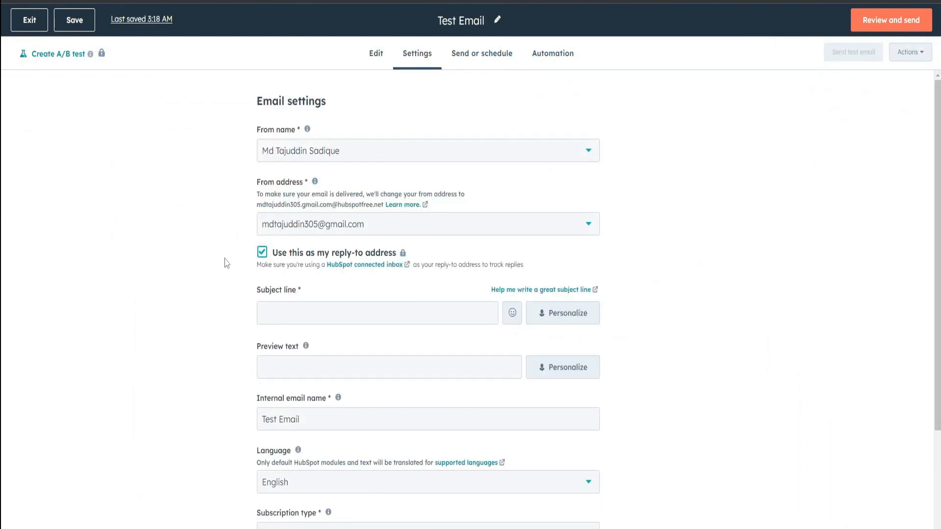
pyautogui.scroll(-2, 226, 264)
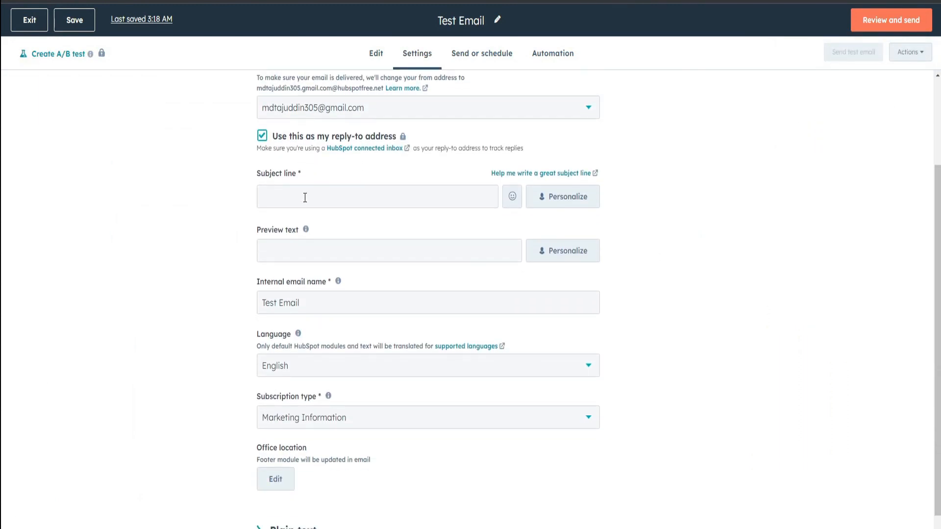
pyautogui.click(305, 198)
pyautogui.write('welcome email')
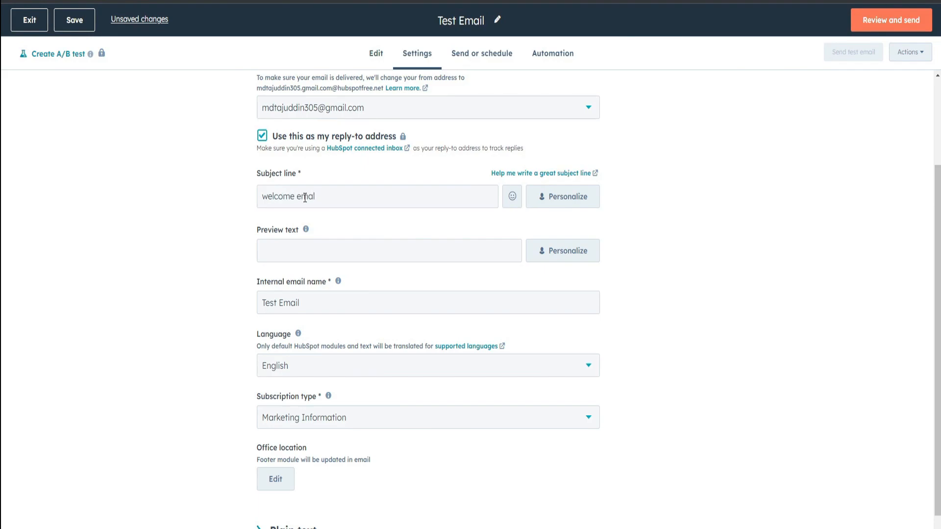
pyautogui.click(431, 252)
pyautogui.scroll(-1, 192, 410)
pyautogui.scroll(3, 220, 391)
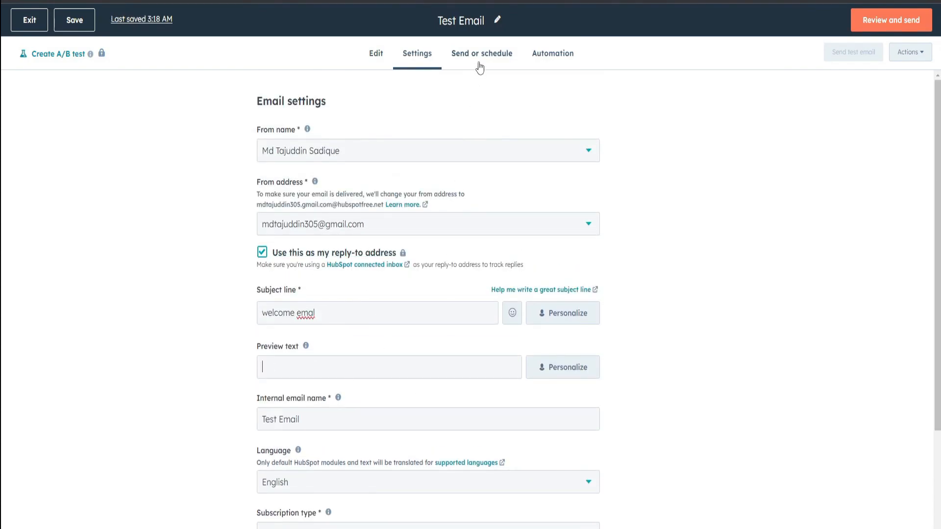
# Go to the email's sending settings and select the sample contact as the recipient.
pyautogui.scroll(-3, 474, 228)
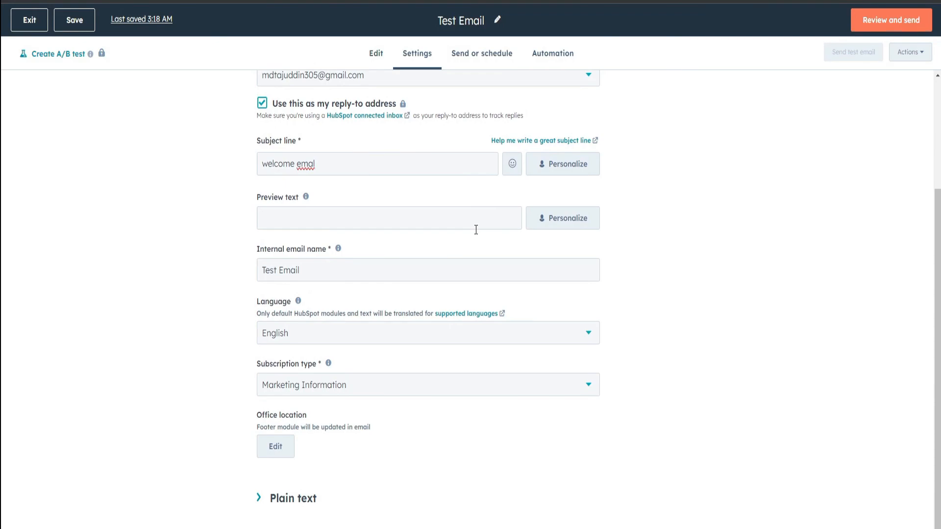
pyautogui.click(492, 57)
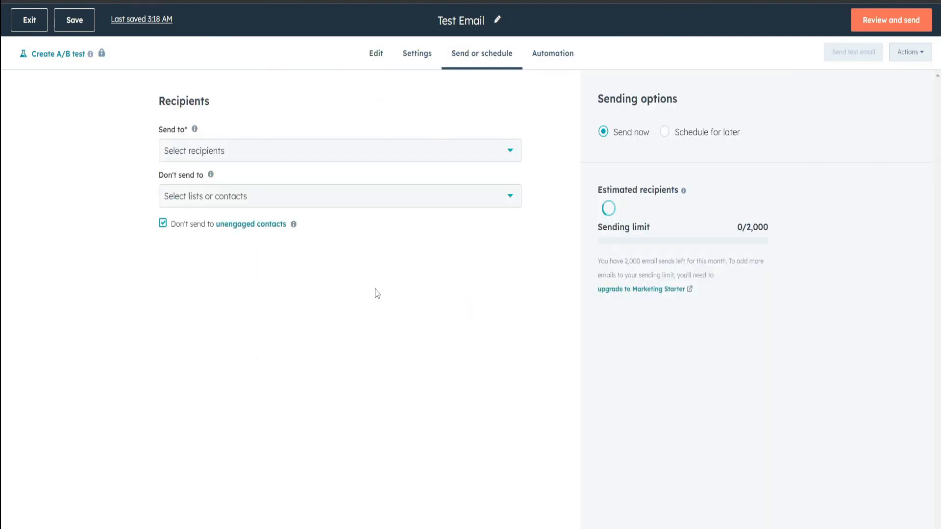
pyautogui.click(244, 152)
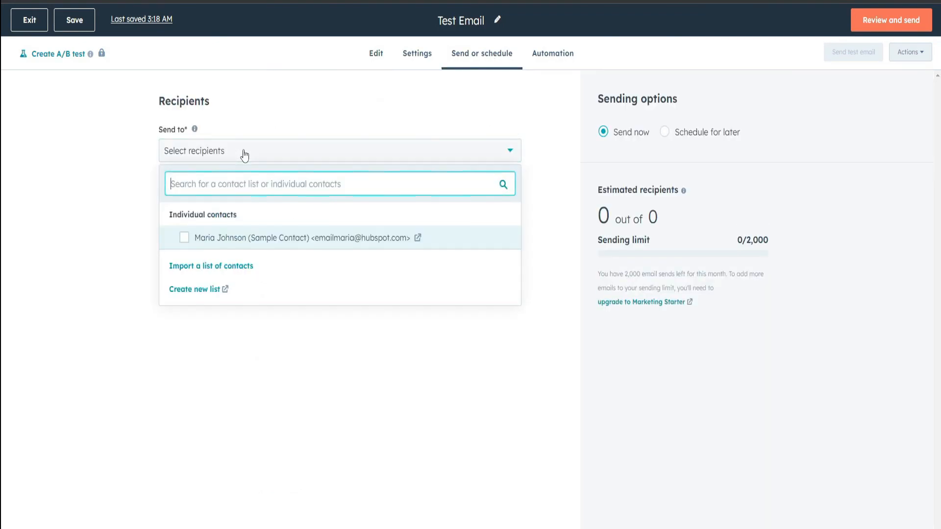
pyautogui.click(184, 238)
pyautogui.click(221, 363)
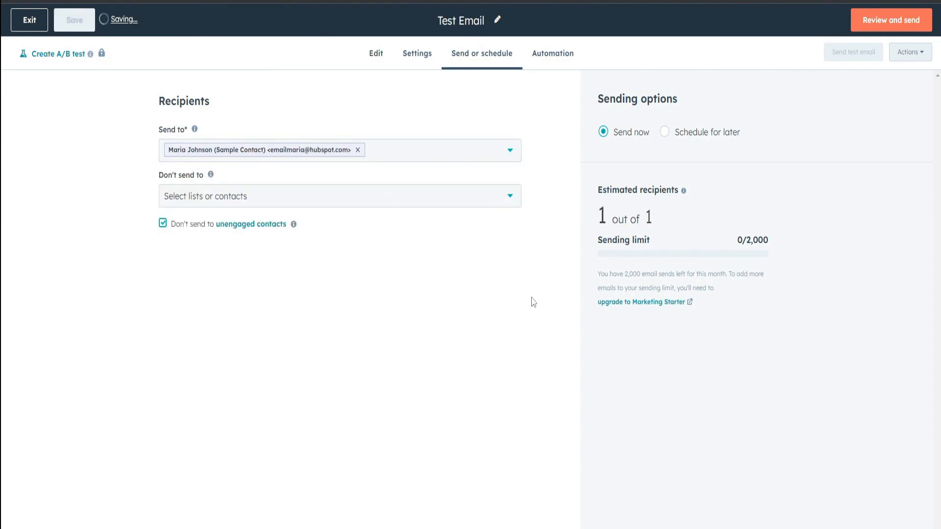
# Look at the contact list import offered for the email's recipients, and cancel it without uploading a file.
pyautogui.click(479, 162)
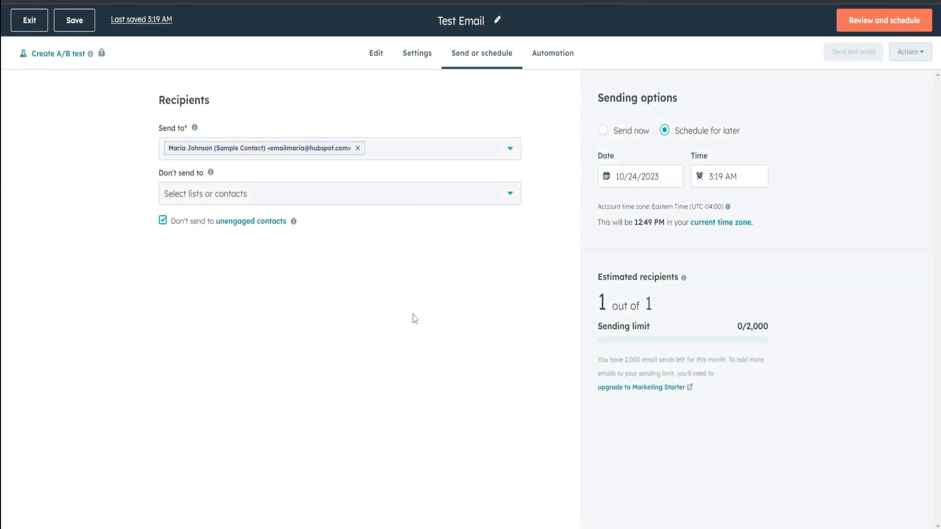
pyautogui.click(492, 157)
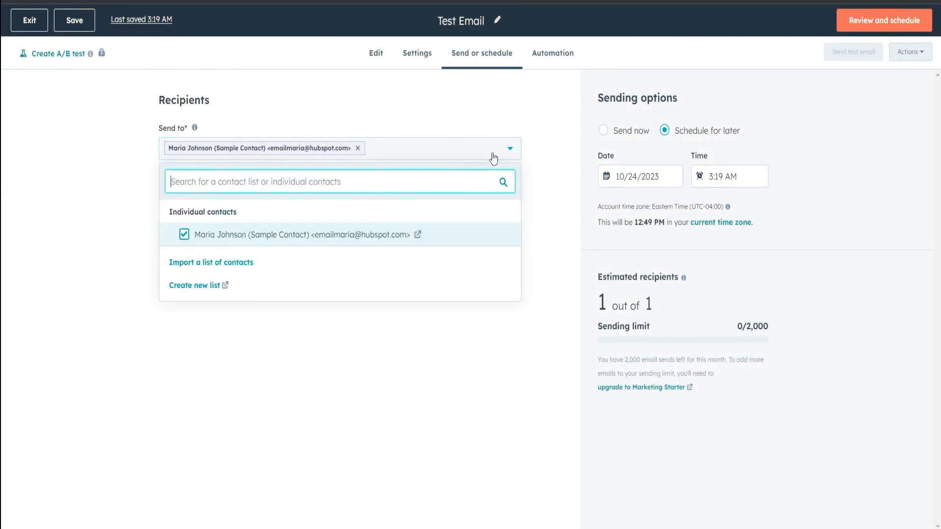
pyautogui.click(210, 262)
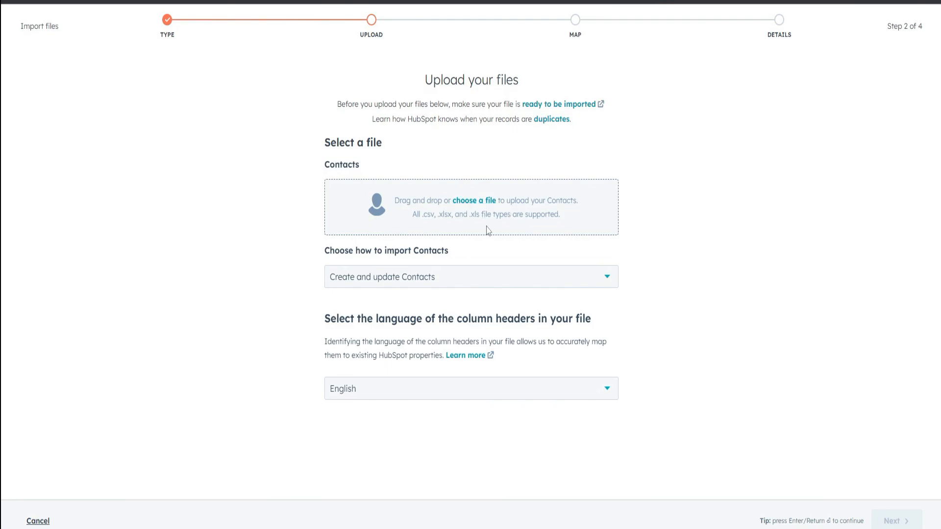
pyautogui.click(38, 521)
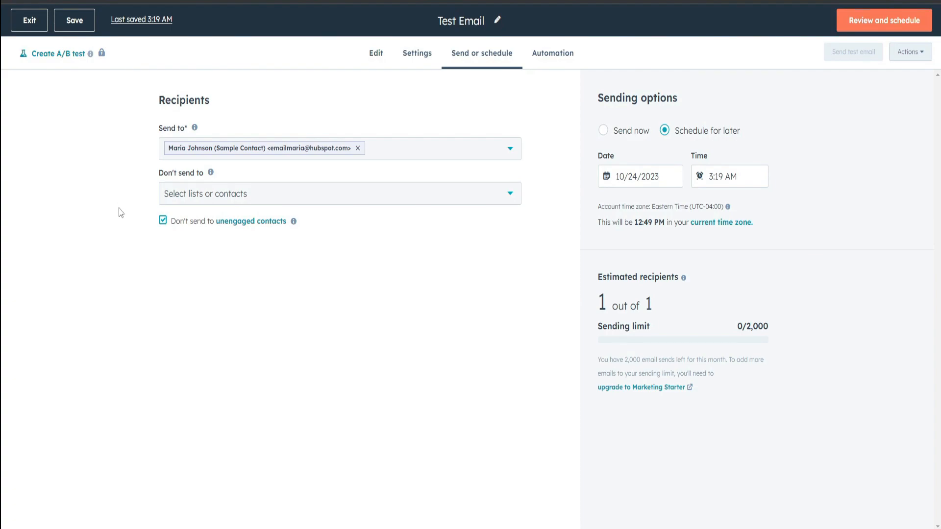
# Examine the contacts offered for exclusion from the email without selecting any.
pyautogui.click(179, 201)
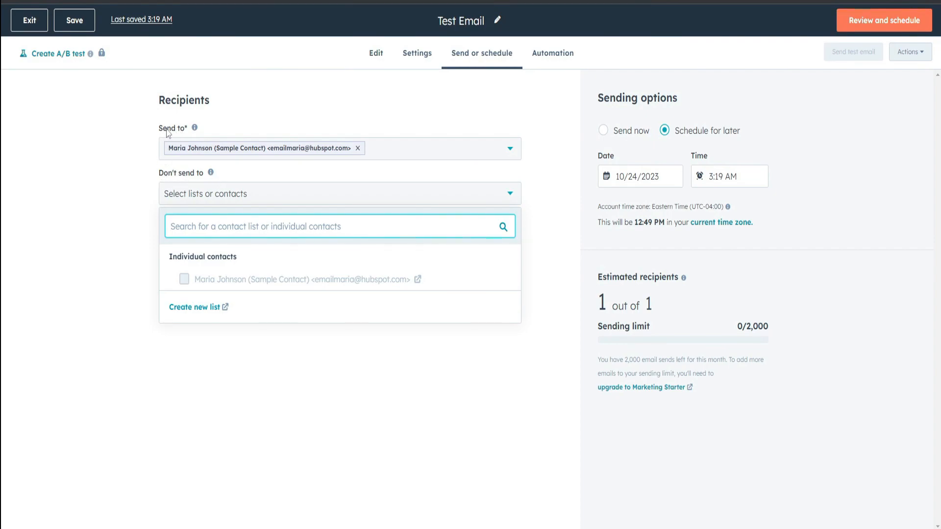
pyautogui.click(137, 177)
pyautogui.click(189, 198)
pyautogui.click(179, 175)
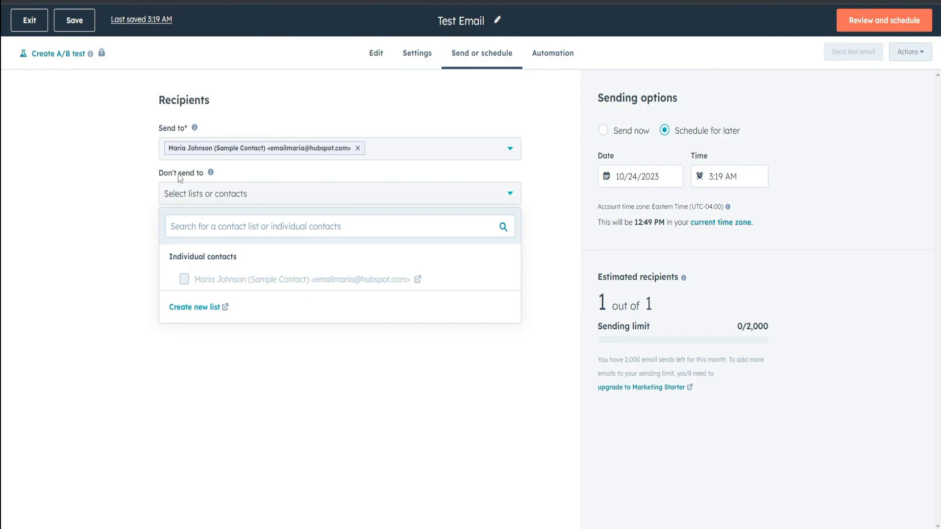
pyautogui.click(546, 206)
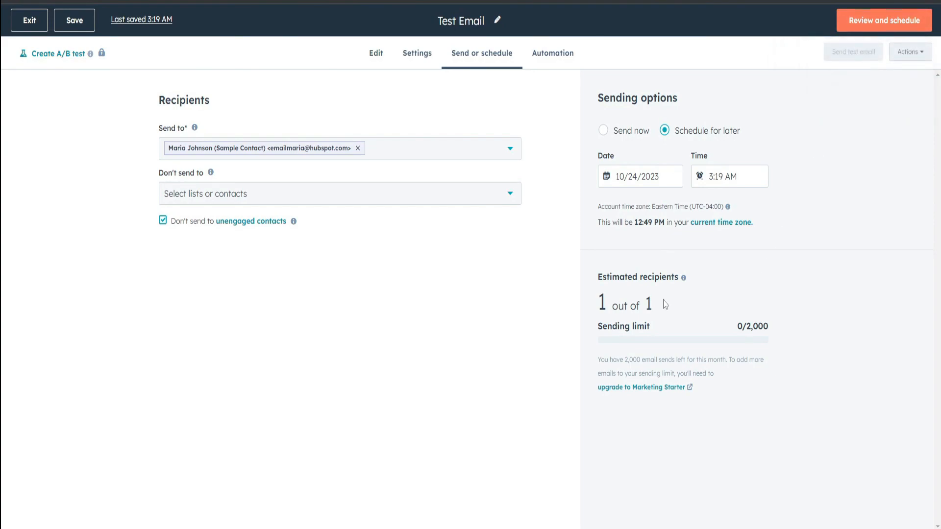
# Check the estimated recipients and sending limit, and choose scheduling for later as the sending option.
pyautogui.moveTo(601, 276); pyautogui.dragTo(777, 331)
pyautogui.click(776, 338)
pyautogui.click(616, 130)
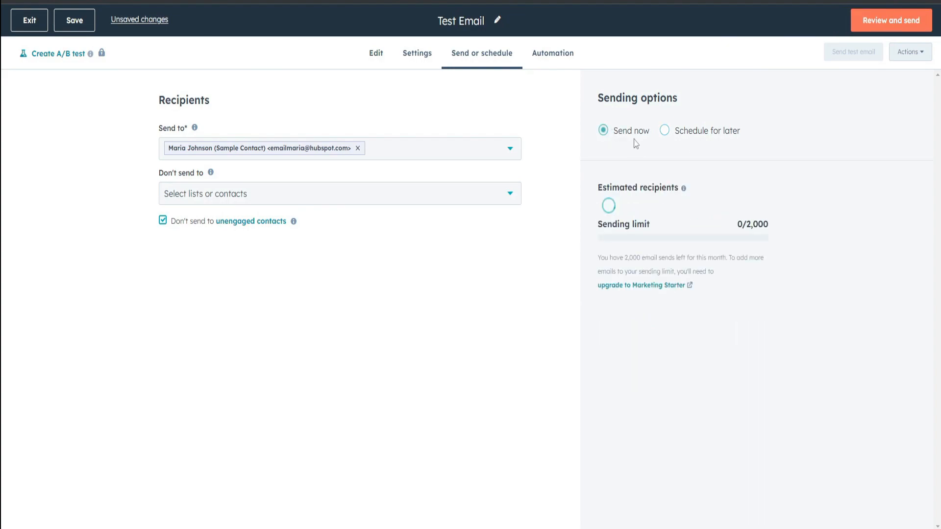
pyautogui.click(663, 131)
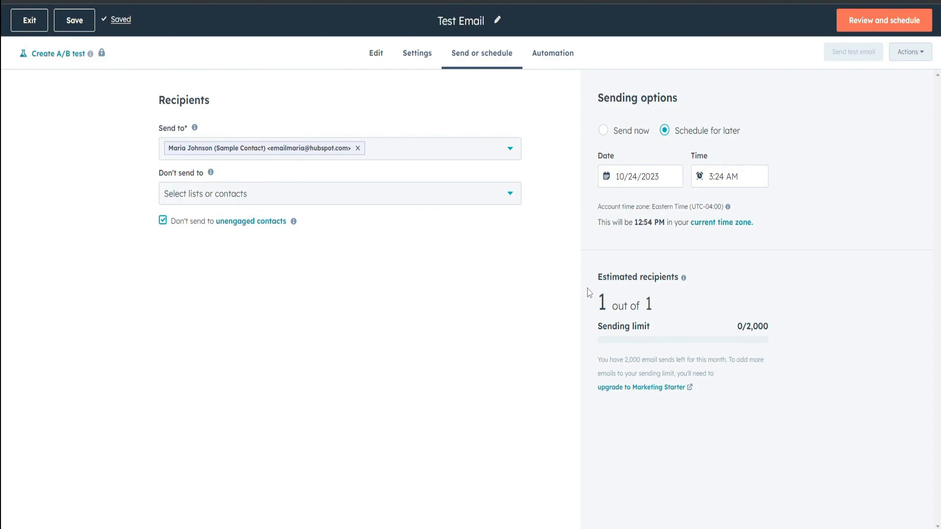
# Open the pre-scheduling review and examine the email's required fields, warnings and suggestions.
pyautogui.click(884, 20)
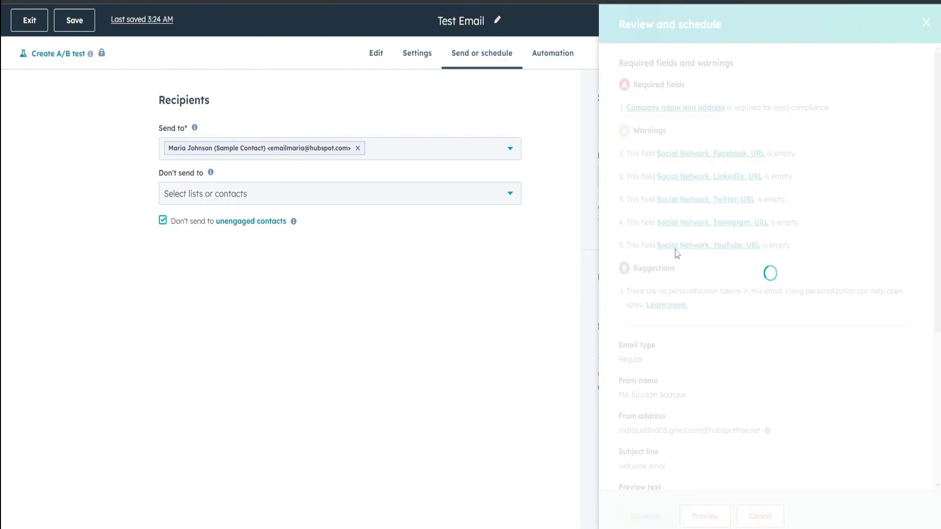
pyautogui.scroll(-5, 731, 387)
pyautogui.click(705, 516)
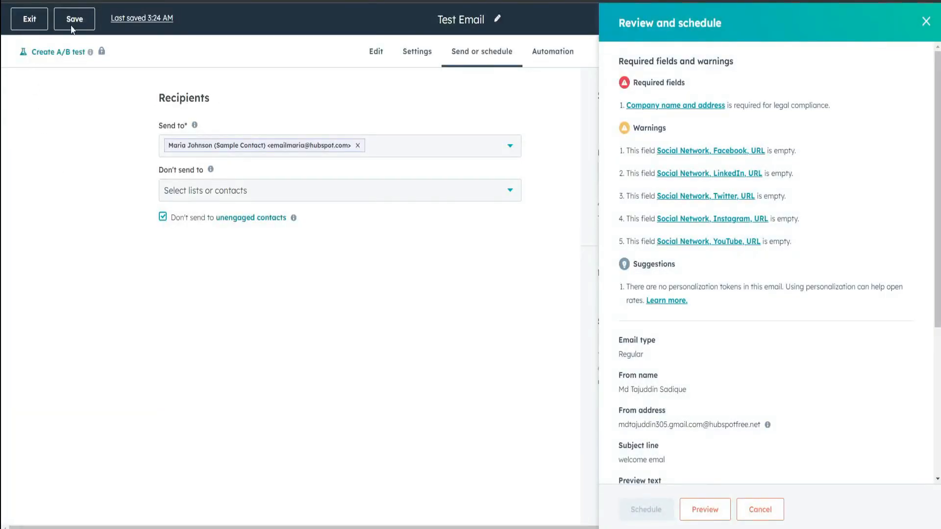
# Close the review, save Test Email and exit to the marketing email list.
pyautogui.click(85, 26)
pyautogui.click(82, 23)
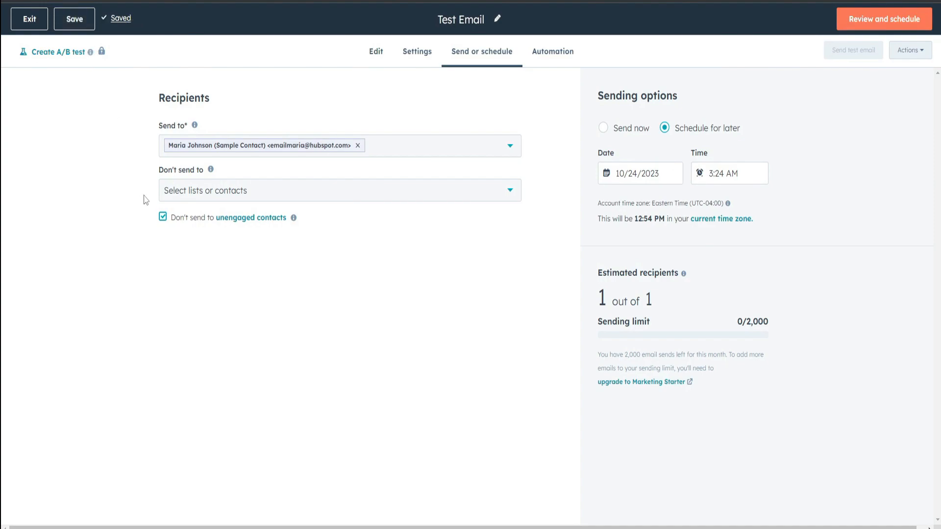
pyautogui.click(32, 19)
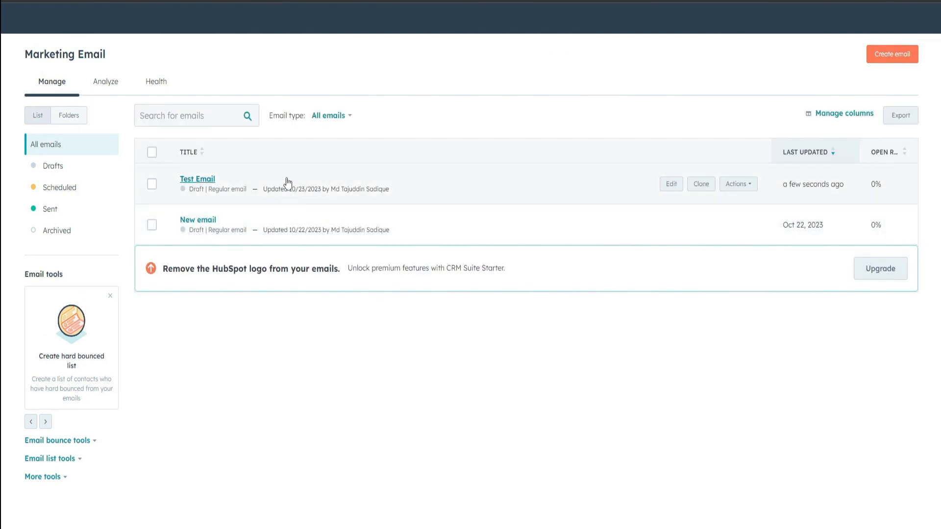
# Reopen Test Email from the email list and examine its content from the logo to the footer.
pyautogui.click(288, 180)
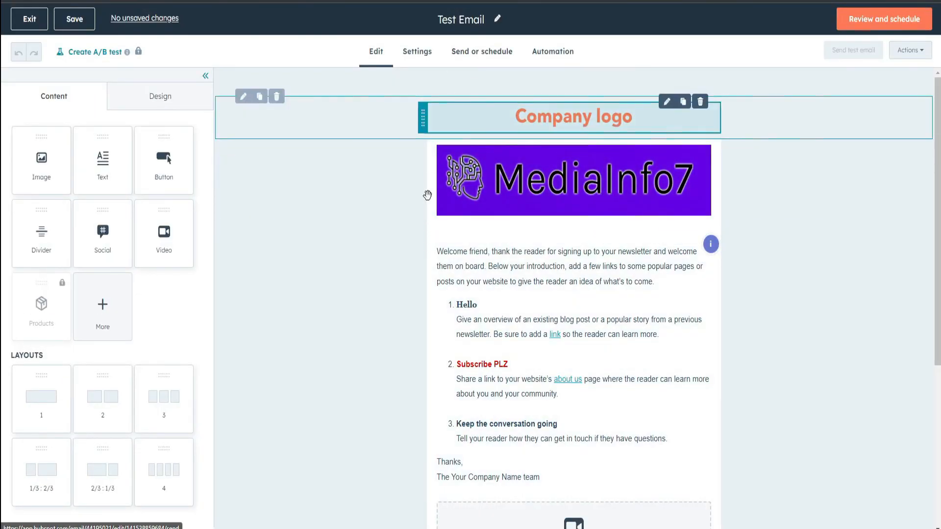
pyautogui.scroll(-5, 395, 279)
pyautogui.scroll(5, 440, 260)
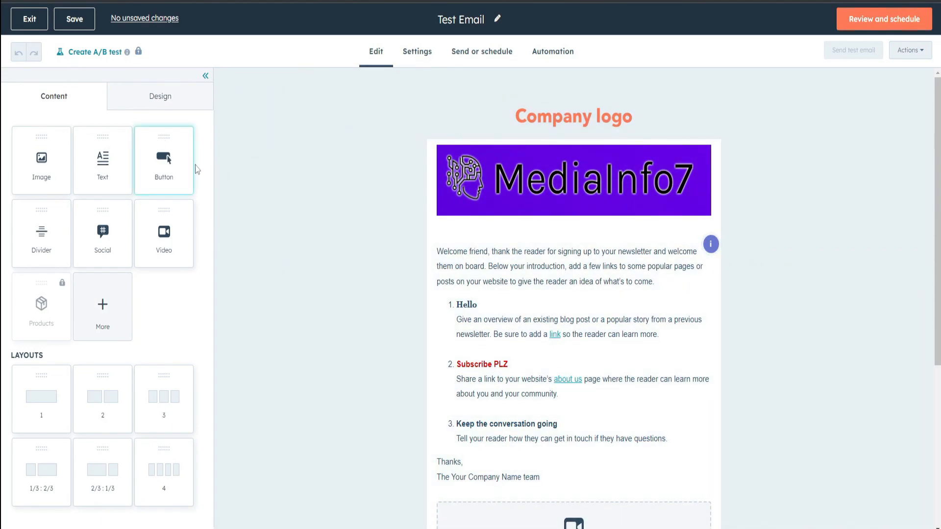
pyautogui.scroll(-5, 398, 316)
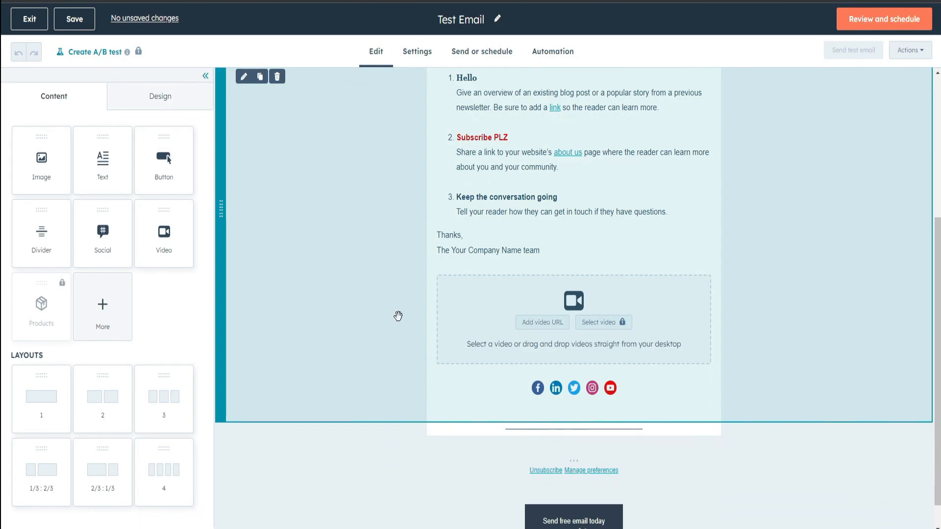
pyautogui.scroll(5, 399, 315)
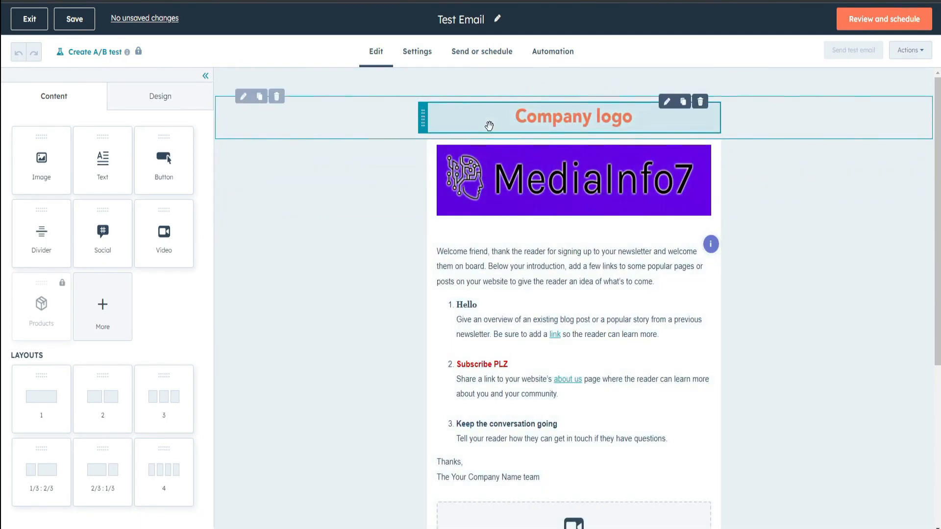
pyautogui.scroll(-1, 410, 237)
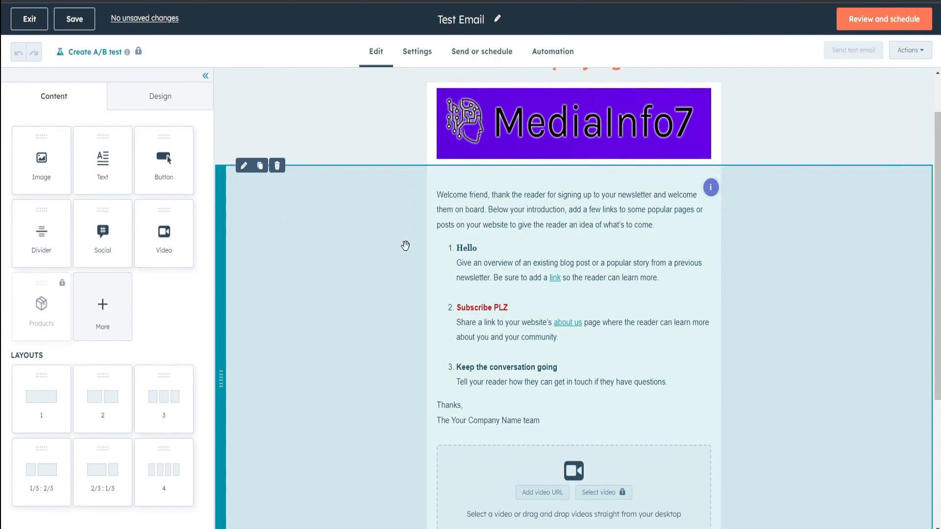
pyautogui.scroll(1, 434, 238)
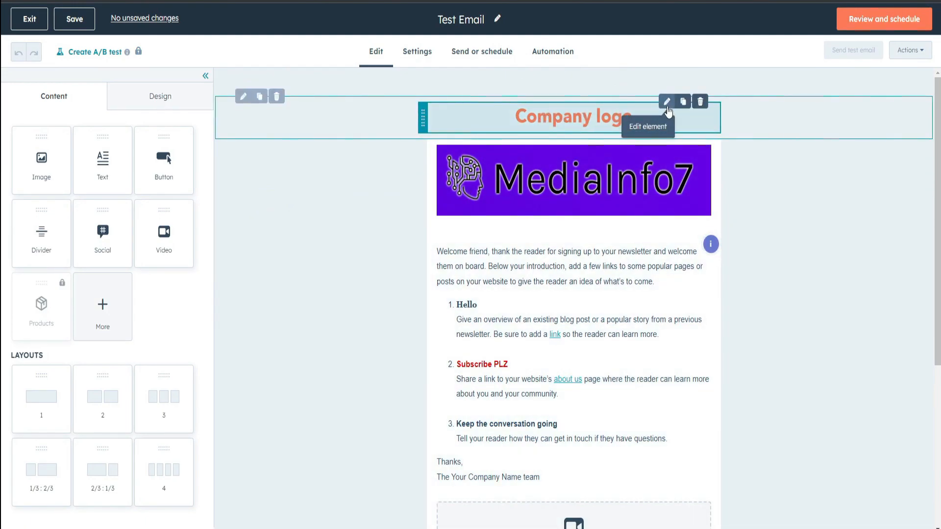
# Append "(dont forget)" to the red "Subscribe PLZ" heading in the email's numbered list.
pyautogui.scroll(-1, 489, 317)
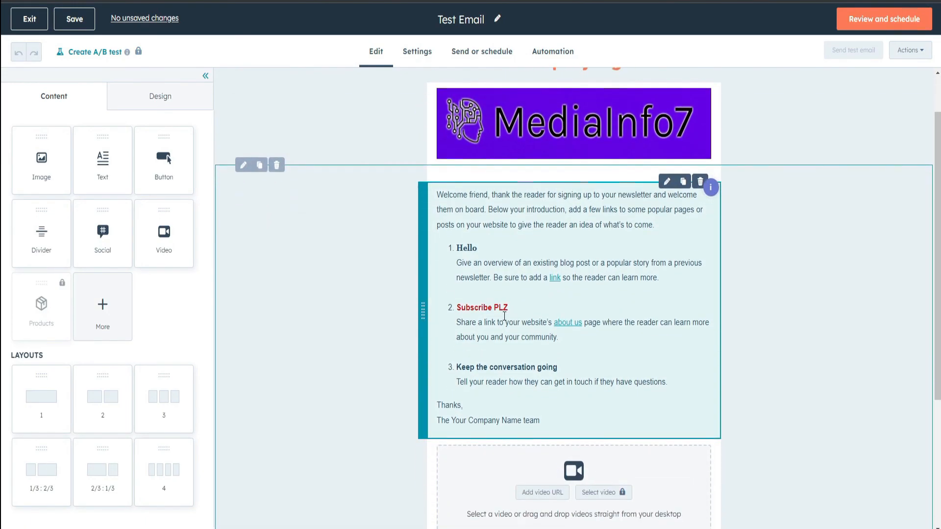
pyautogui.click(513, 305)
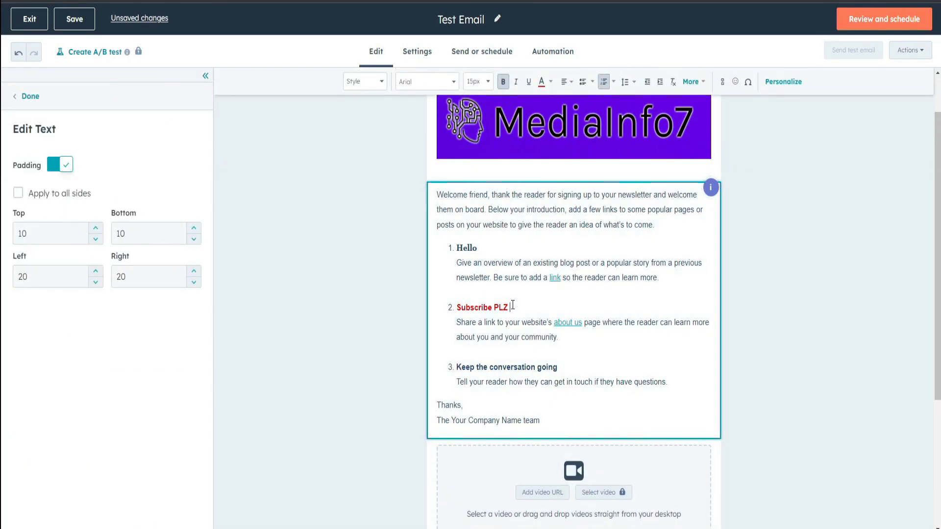
pyautogui.write('(dont forge ')
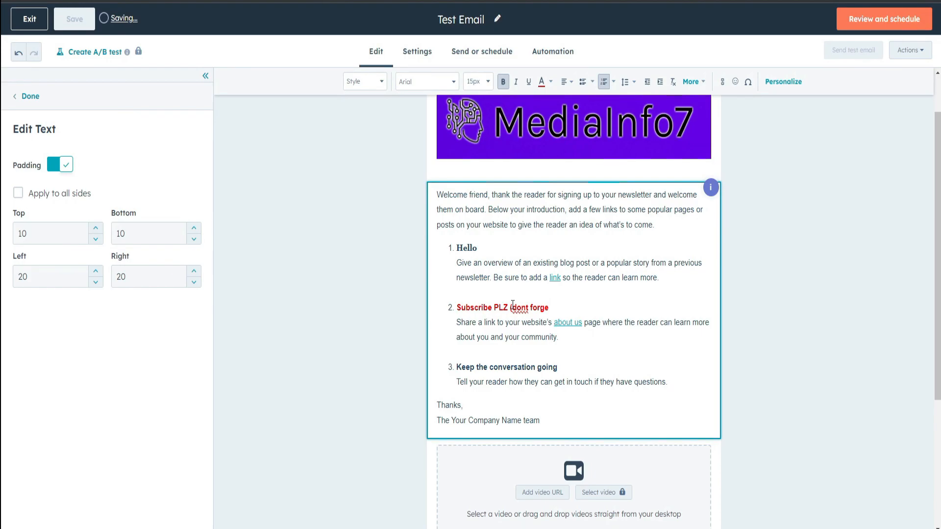
pyautogui.write('t')
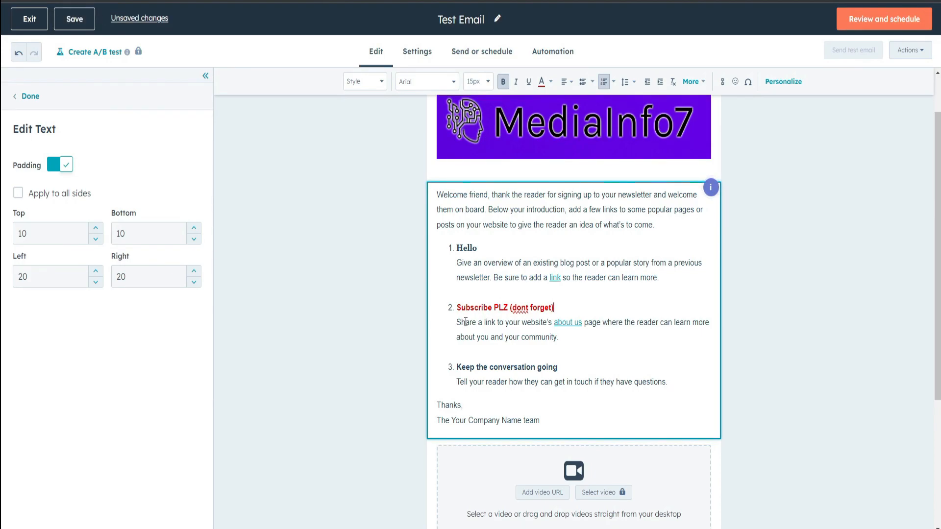